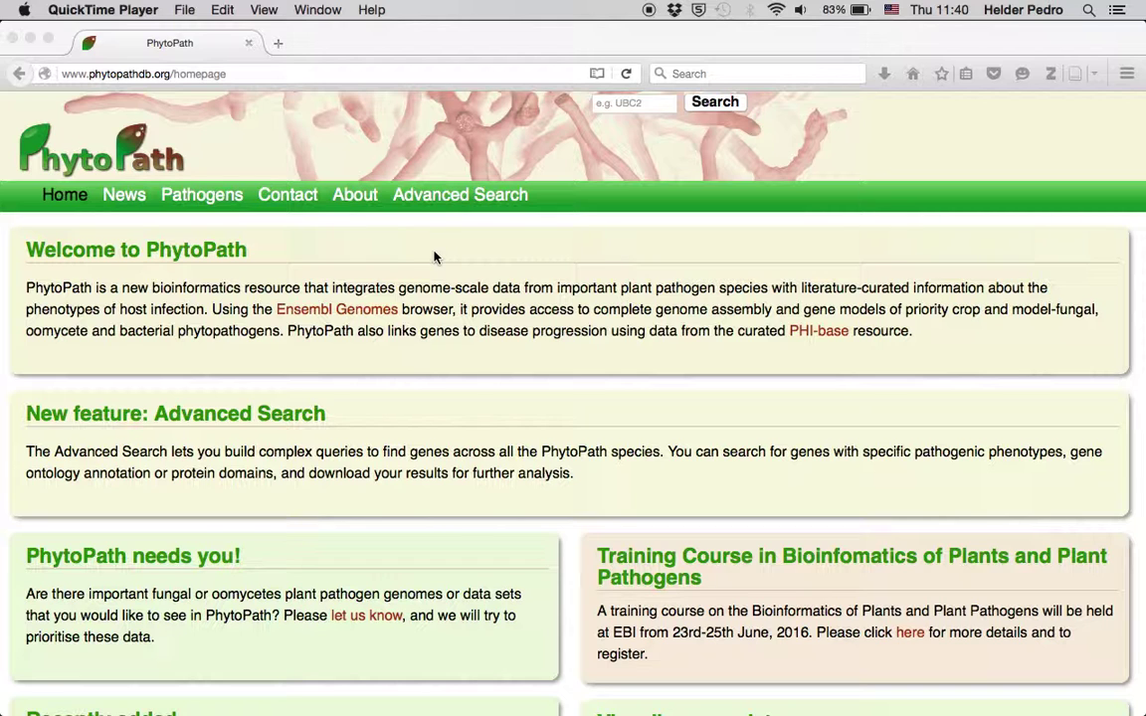
Look through the homepage's introduction, Advanced Search announcement and news sections
click(244, 72)
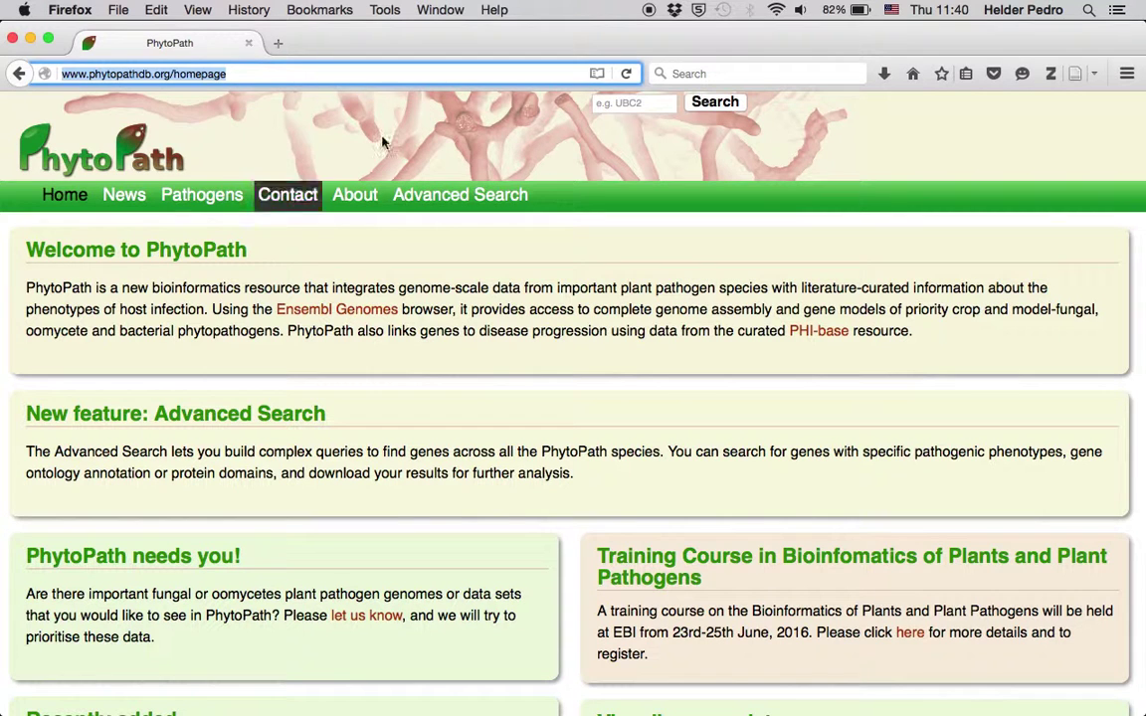
click(406, 240)
scroll(406, 241, down, 1)
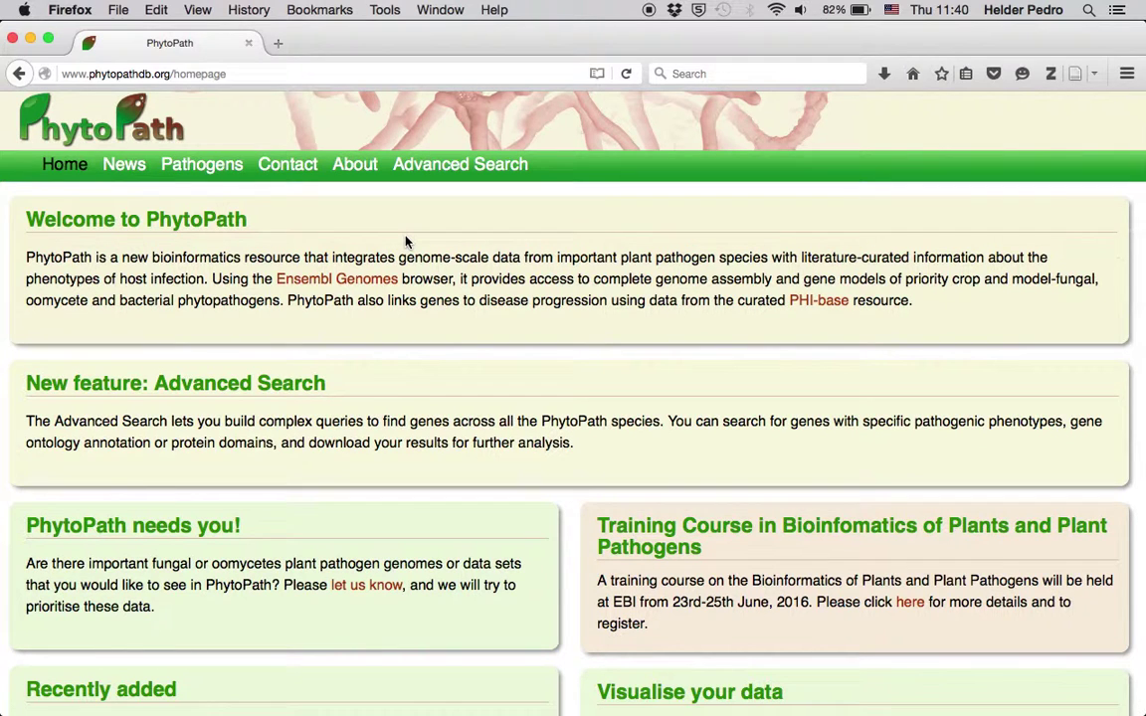
scroll(406, 241, down, 1)
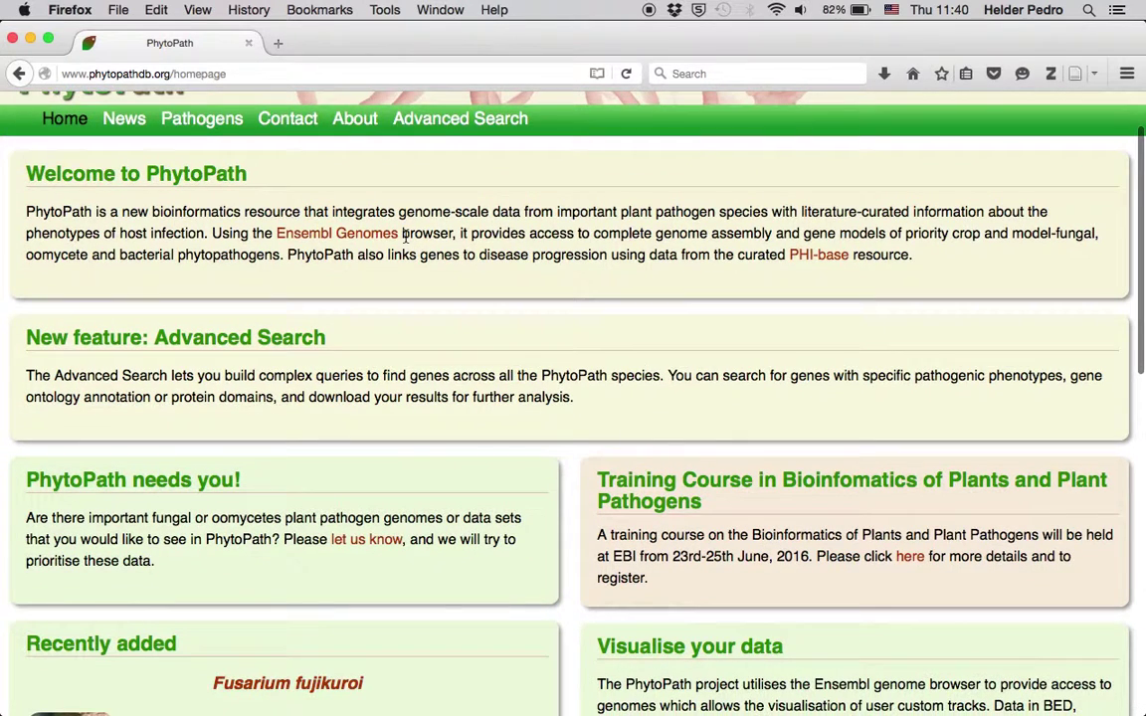
scroll(406, 239, down, 1)
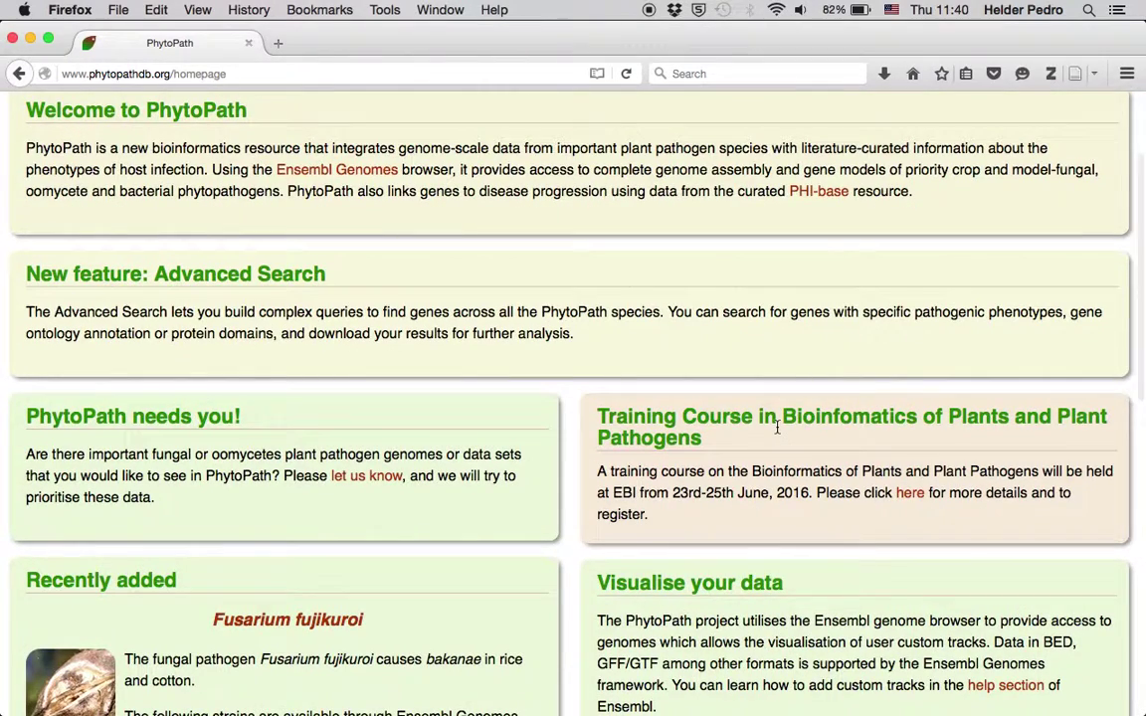
Browse the list of pathogens and view the Botrytis cinerea species page
scroll(775, 427, up, 3)
click(215, 196)
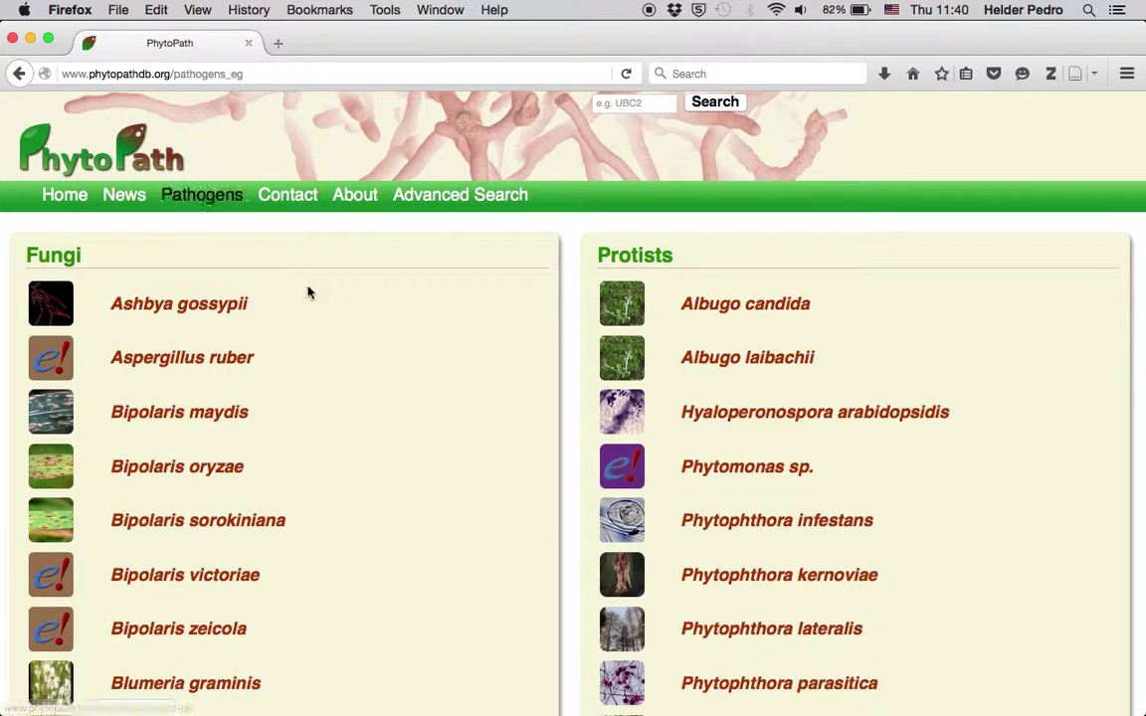
scroll(308, 292, down, 1)
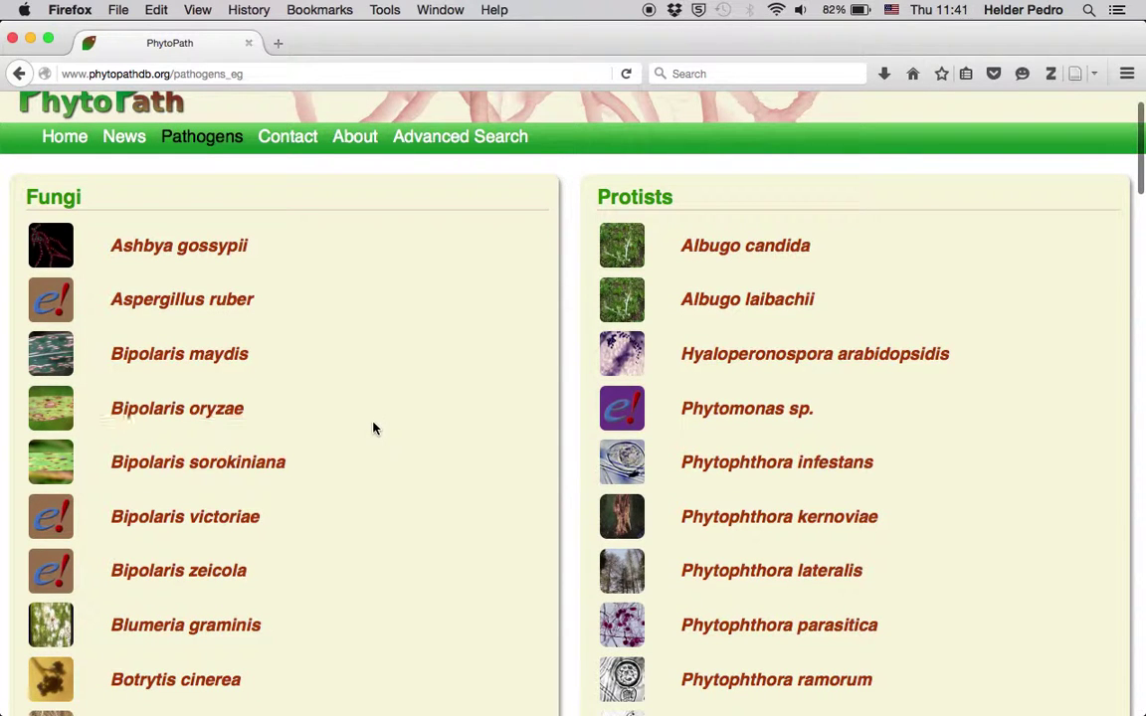
scroll(239, 467, down, 1)
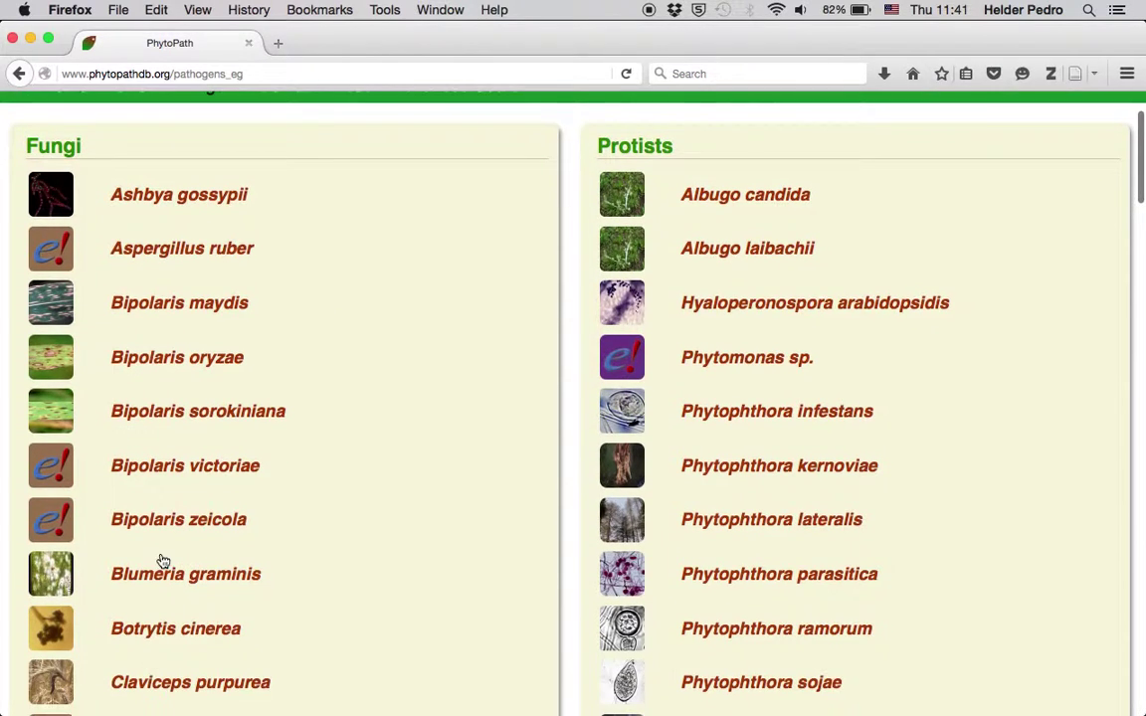
click(163, 636)
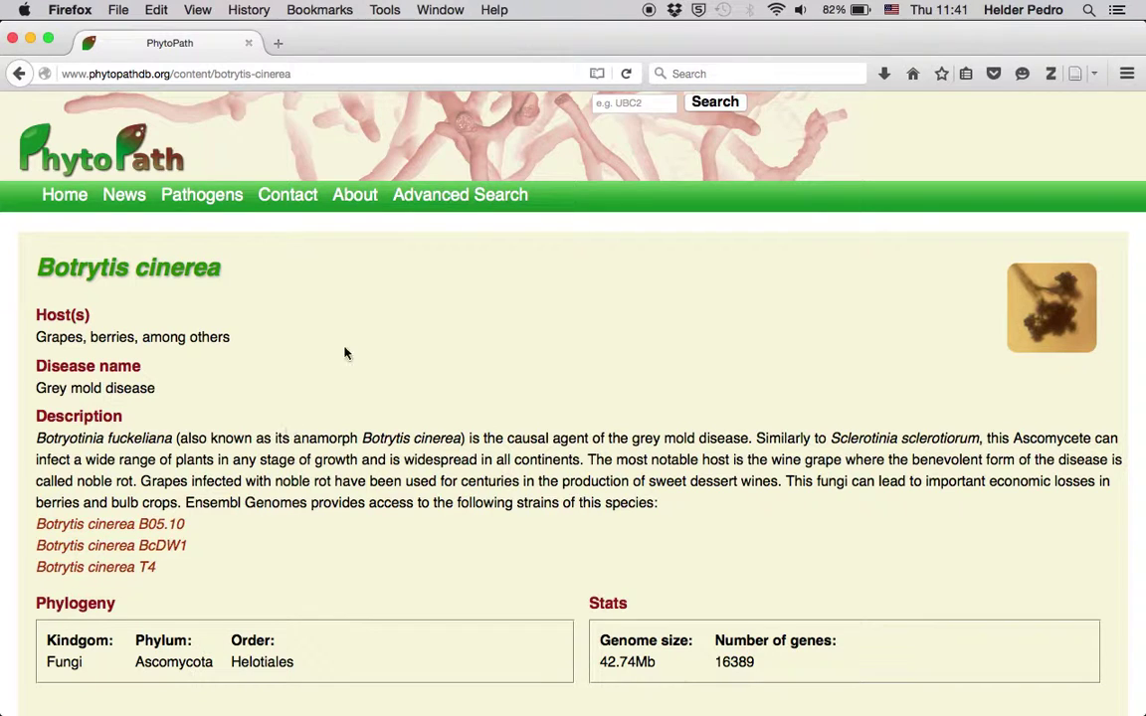
Open the Advanced Search query builder with its organism and filter sections in view
click(454, 198)
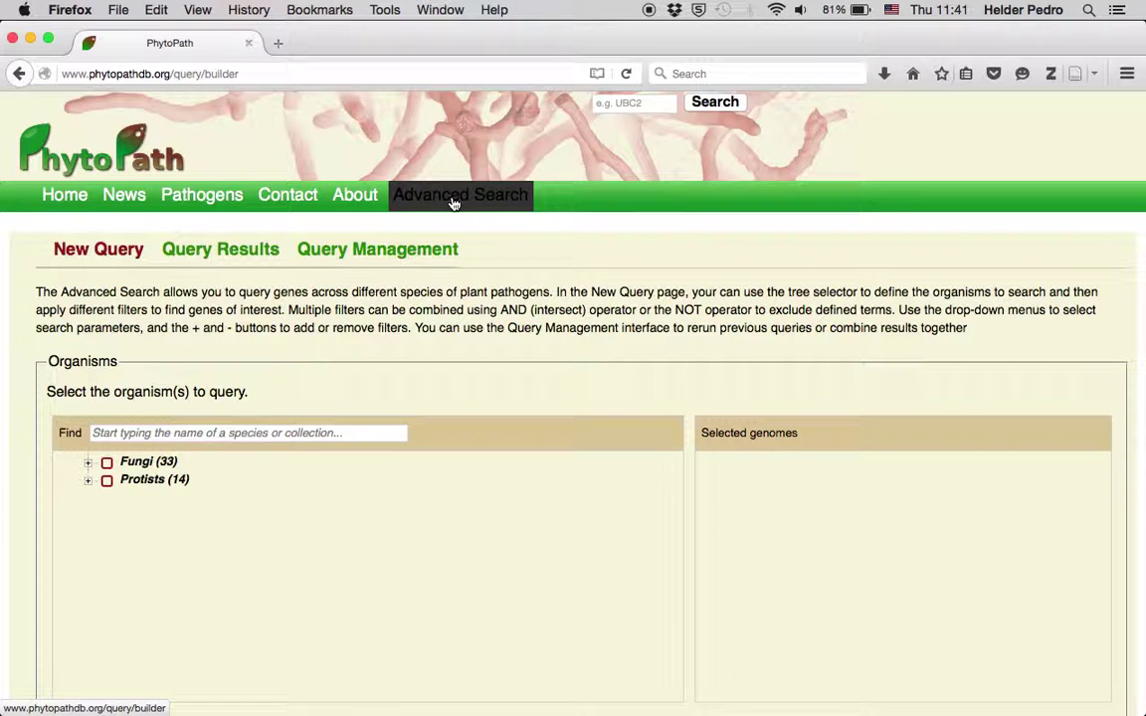
scroll(450, 199, down, 3)
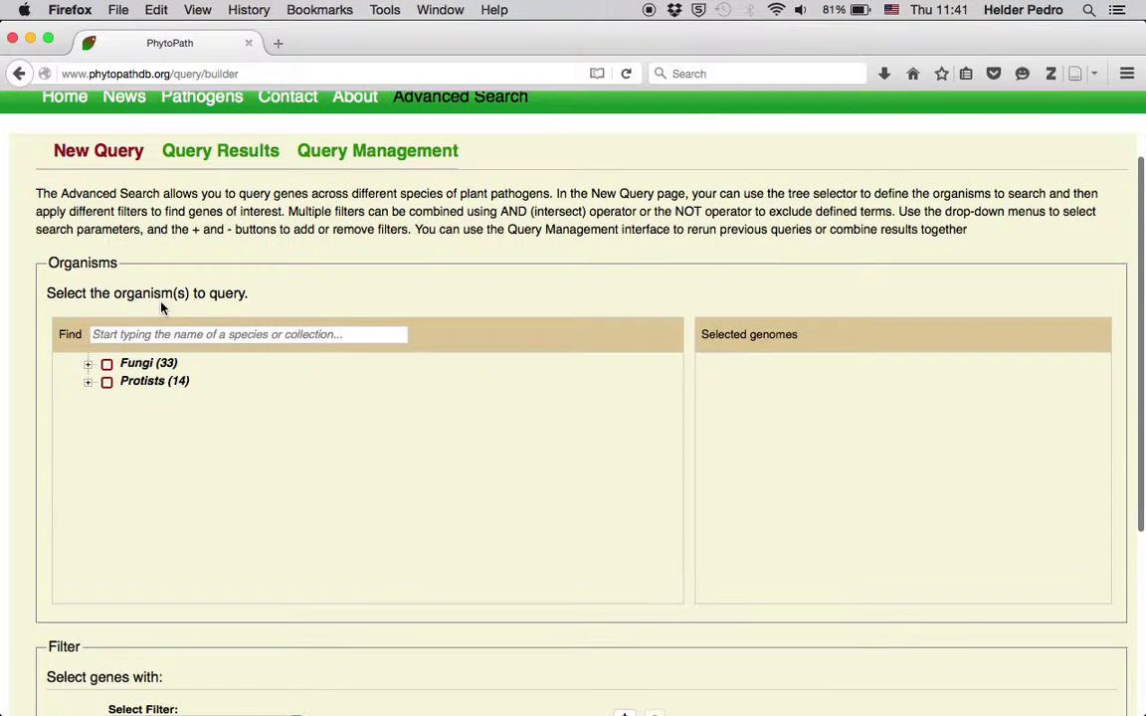
scroll(164, 305, down, 2)
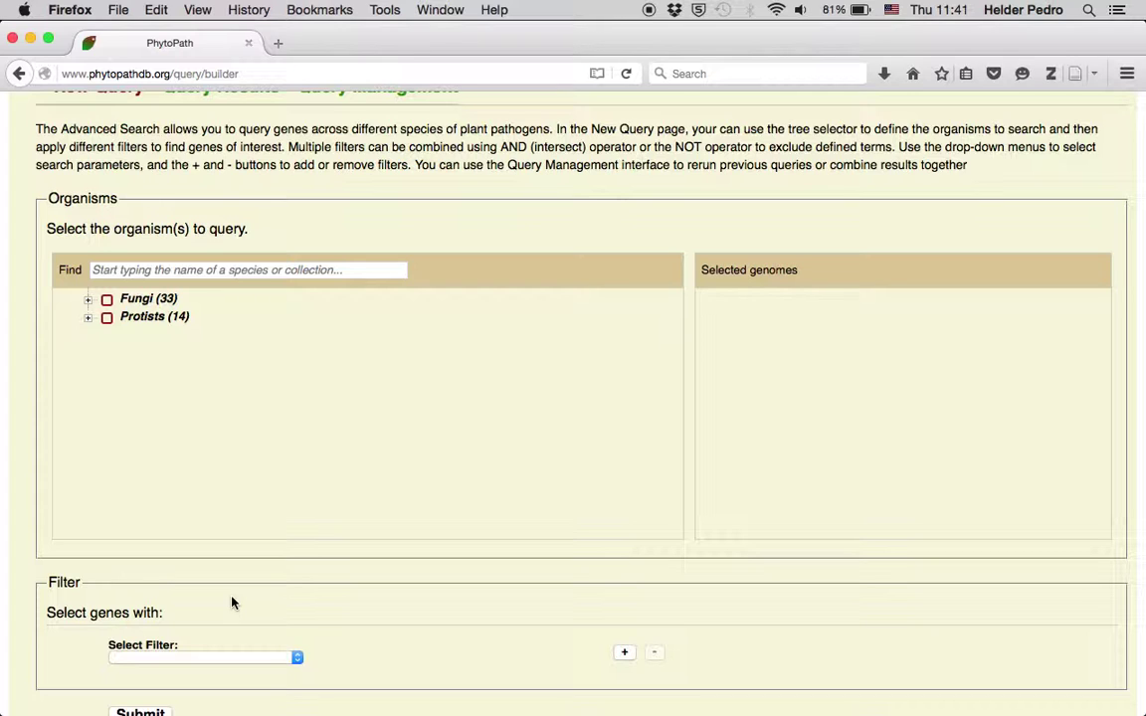
Find the Basidiomycota collection by name and add it to the organisms to query
click(225, 270)
text(basy)
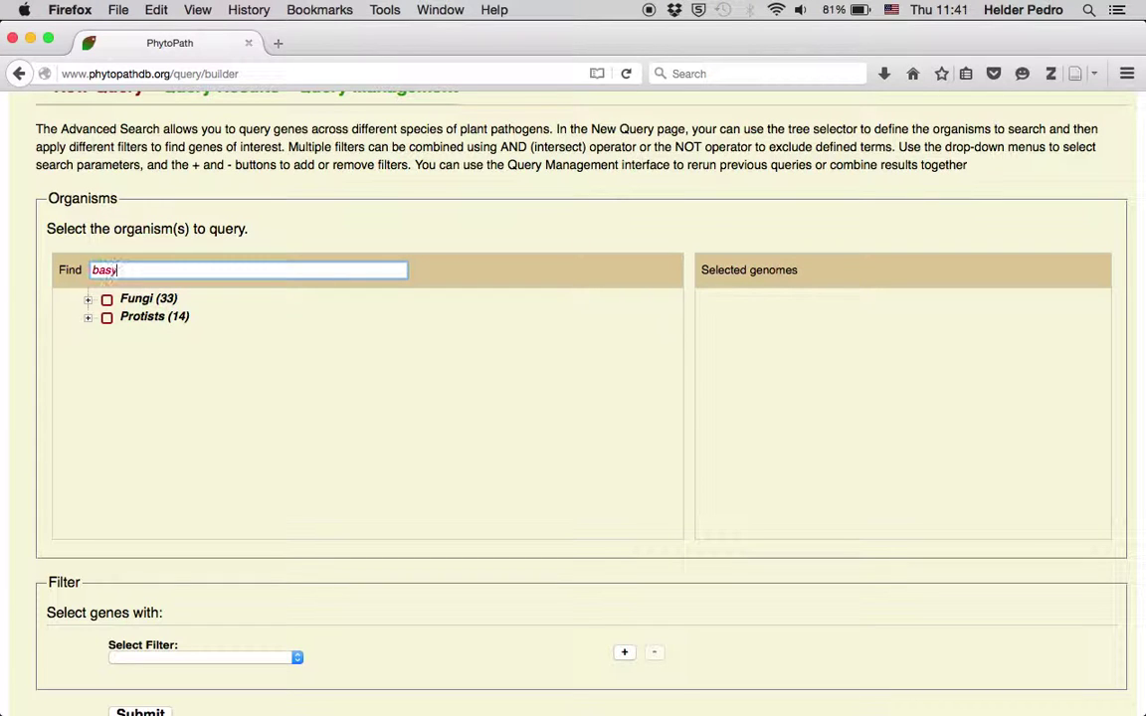
key(BackSpace)
text(d)
key(BackSpace)
click(135, 300)
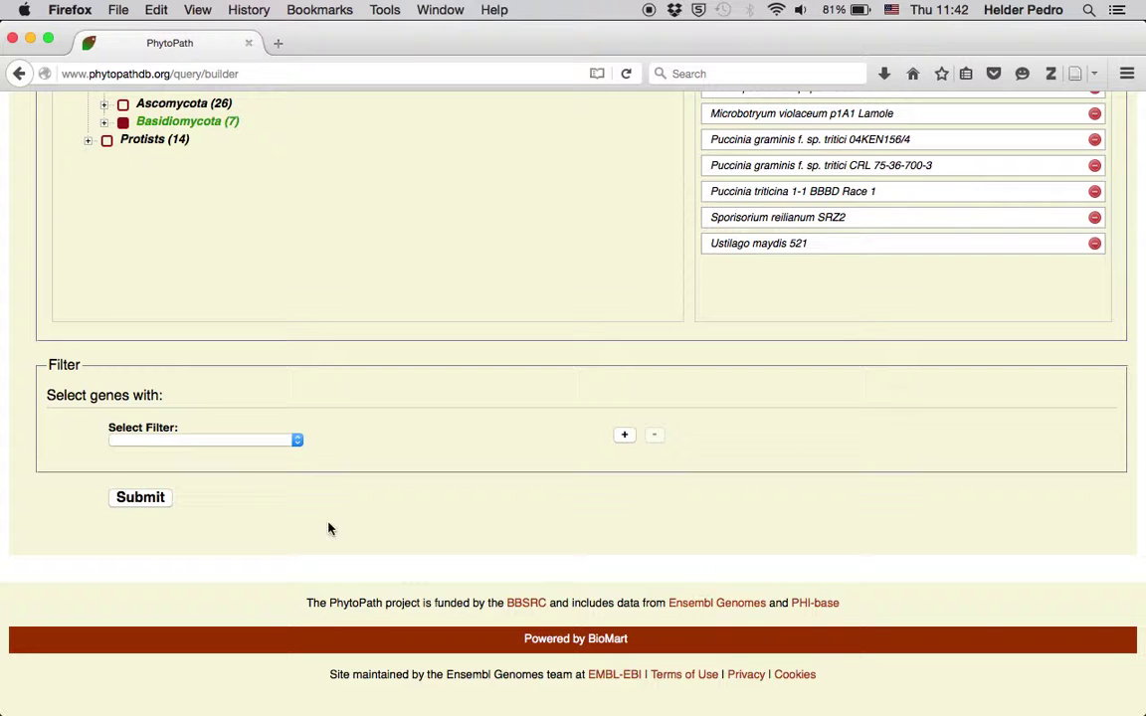
click(290, 446)
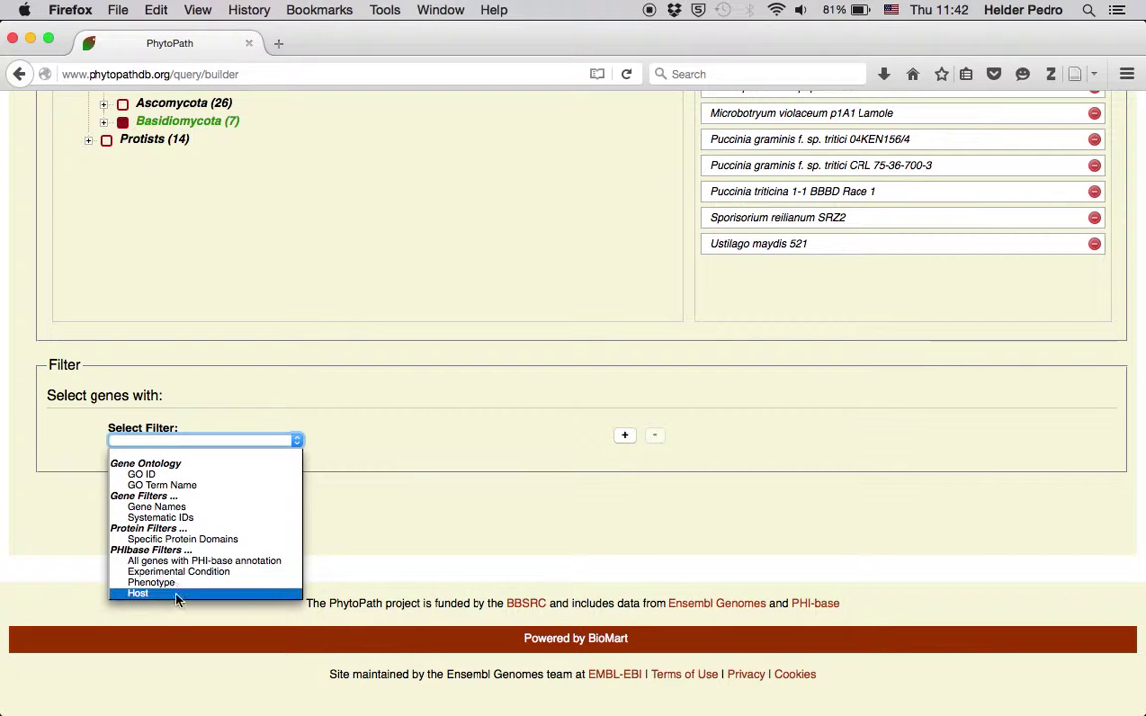
click(402, 521)
scroll(402, 521, up, 2)
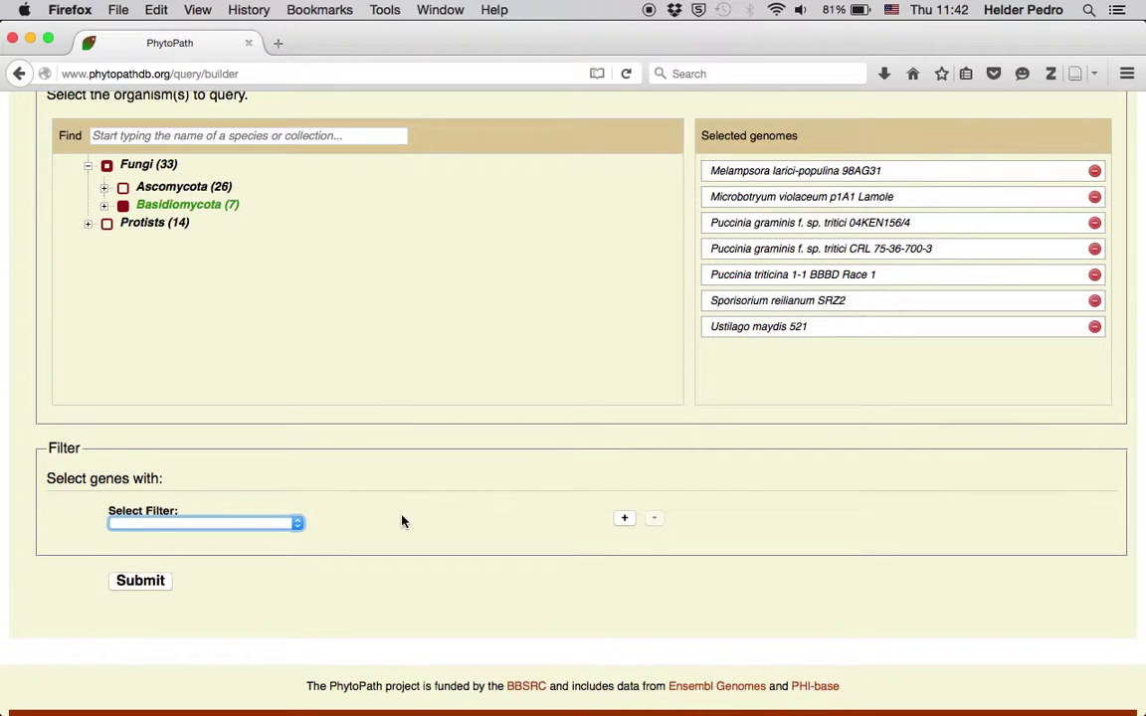
scroll(402, 521, up, 1)
click(122, 252)
click(123, 253)
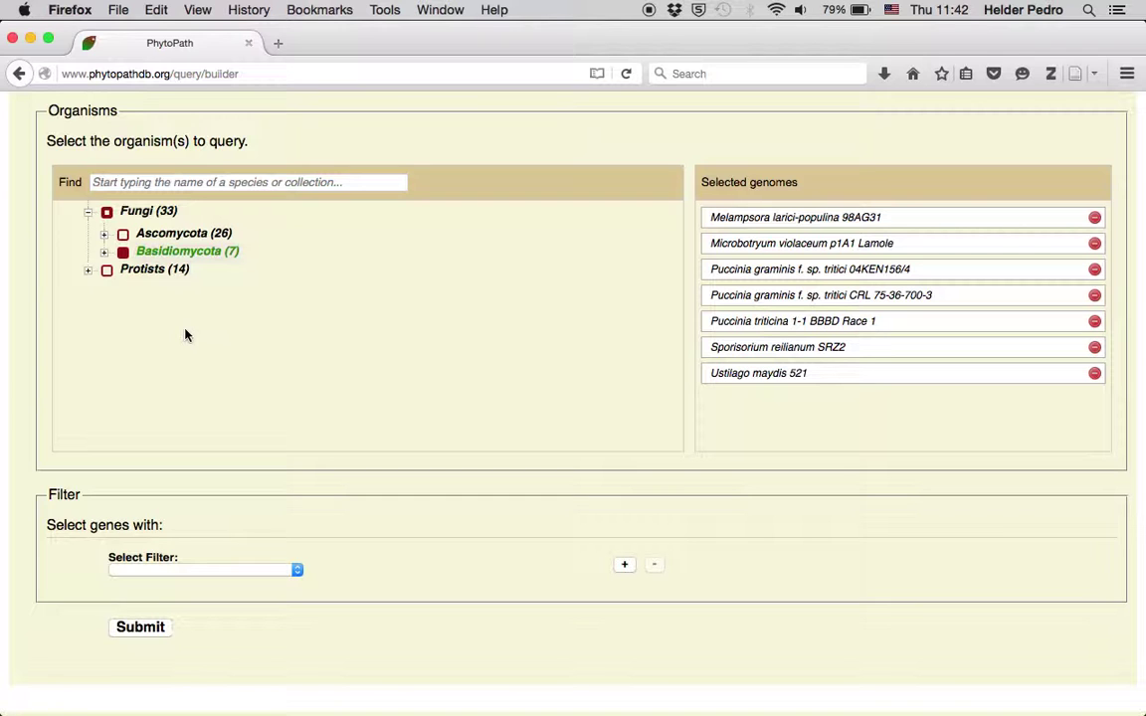
Filter for all genes with PHI-base annotation and submit the query
scroll(228, 378, down, 2)
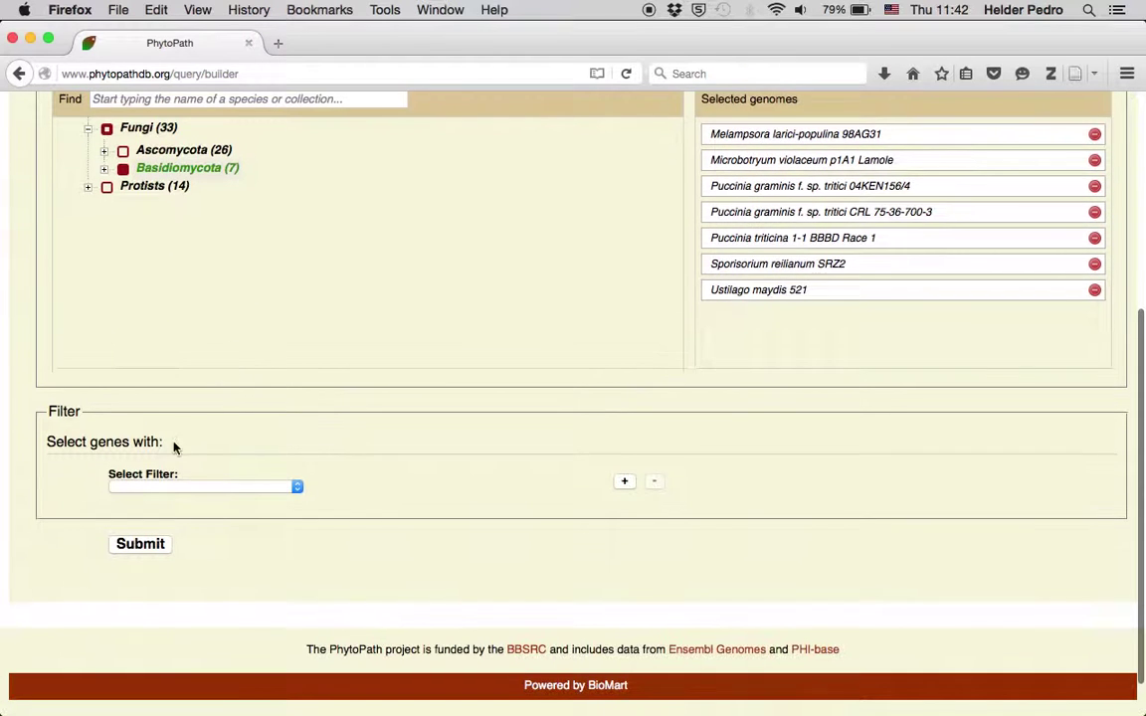
click(225, 485)
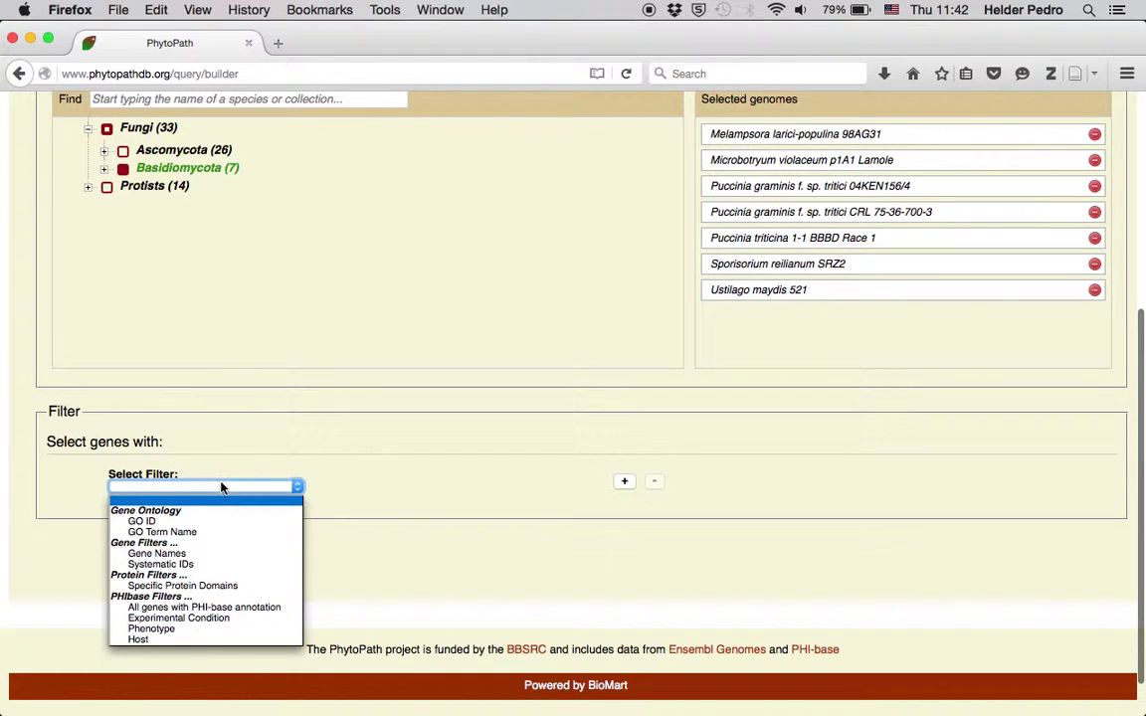
click(223, 616)
click(149, 550)
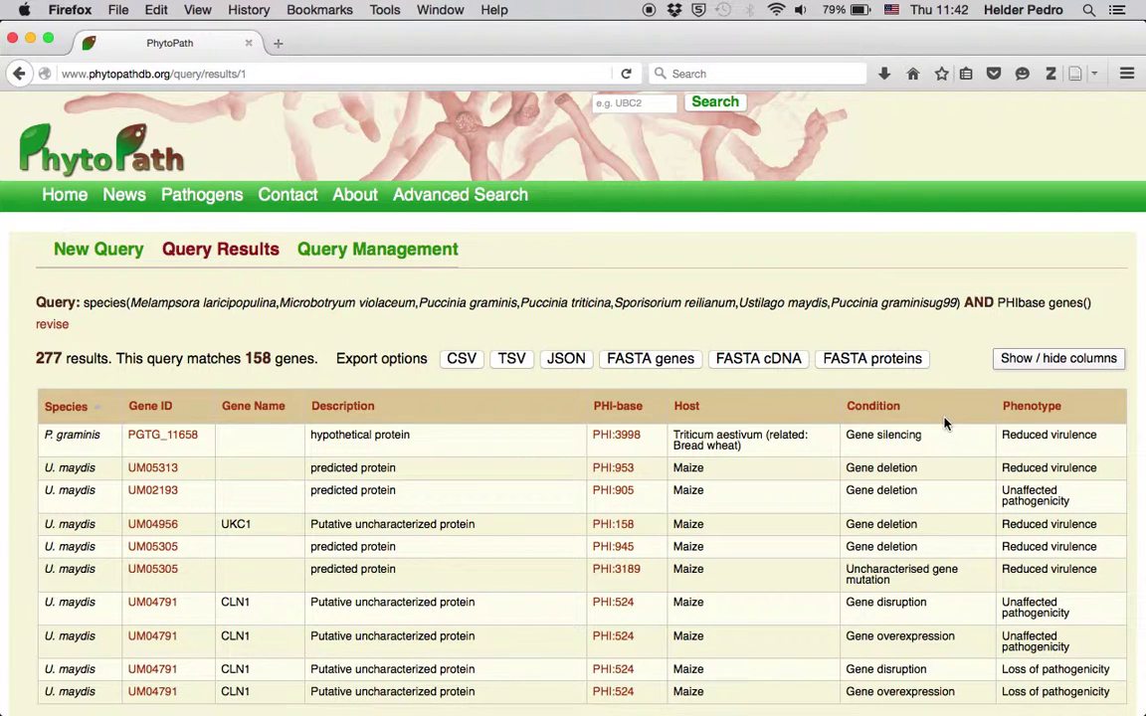
Show the GO data column in the query results table and look through its entries
click(1034, 361)
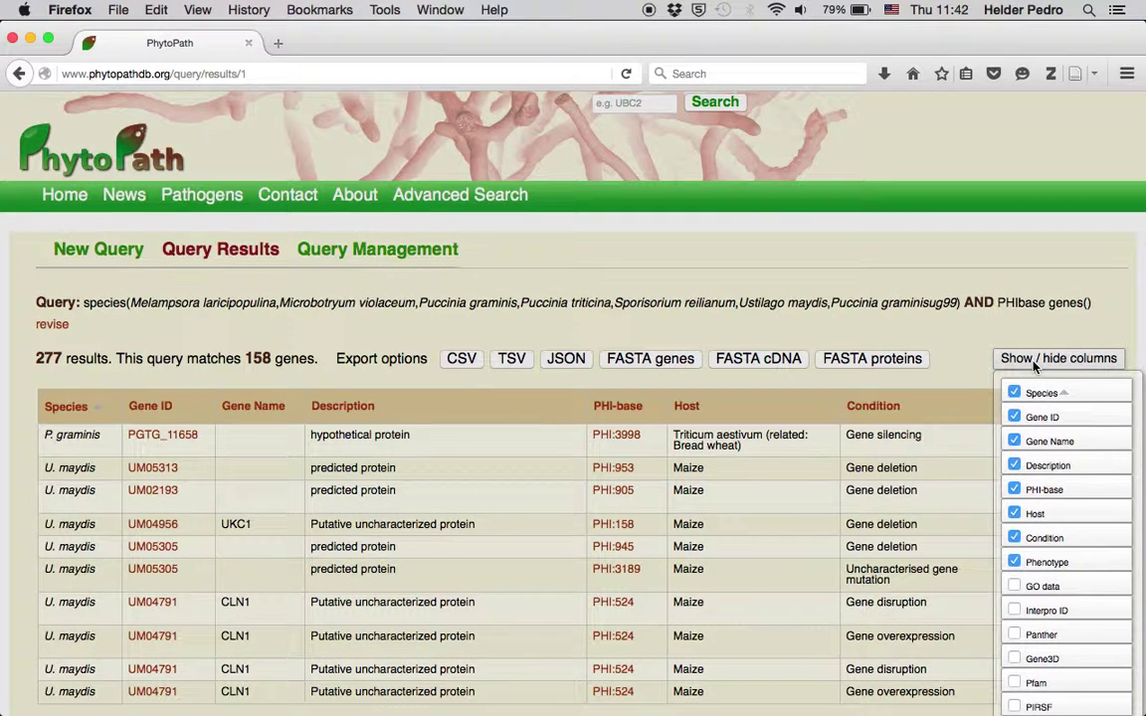
click(1014, 585)
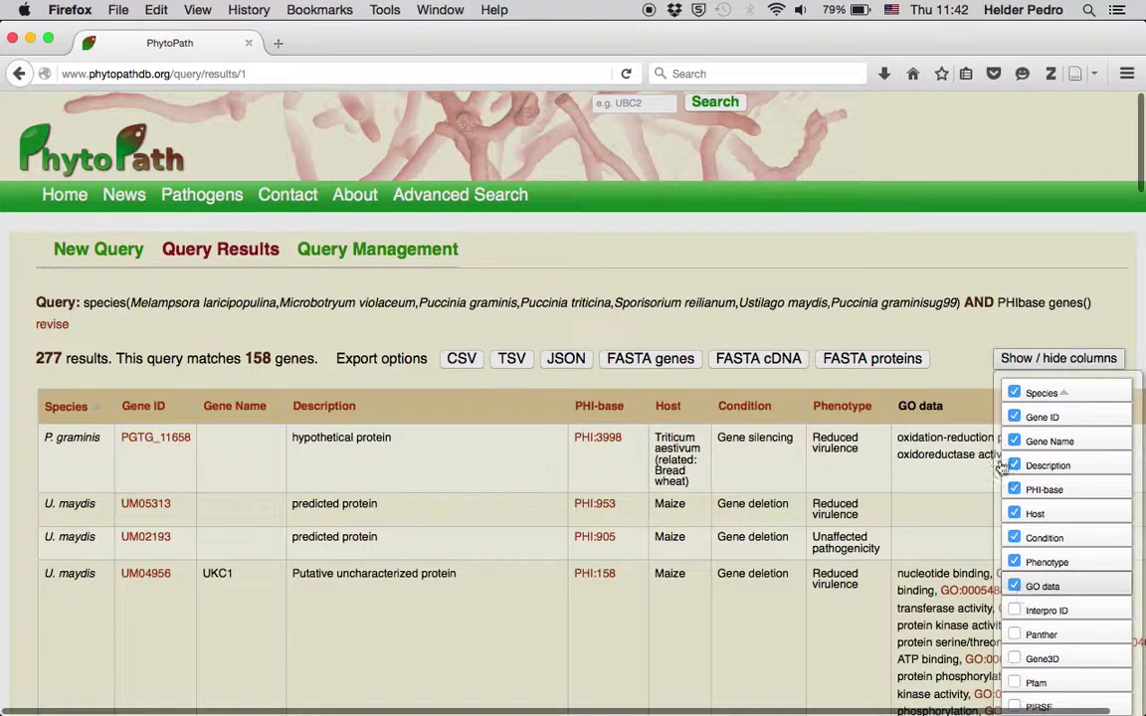
click(962, 376)
scroll(1002, 454, down, 5)
scroll(1001, 458, down, 4)
scroll(1003, 418, up, 10)
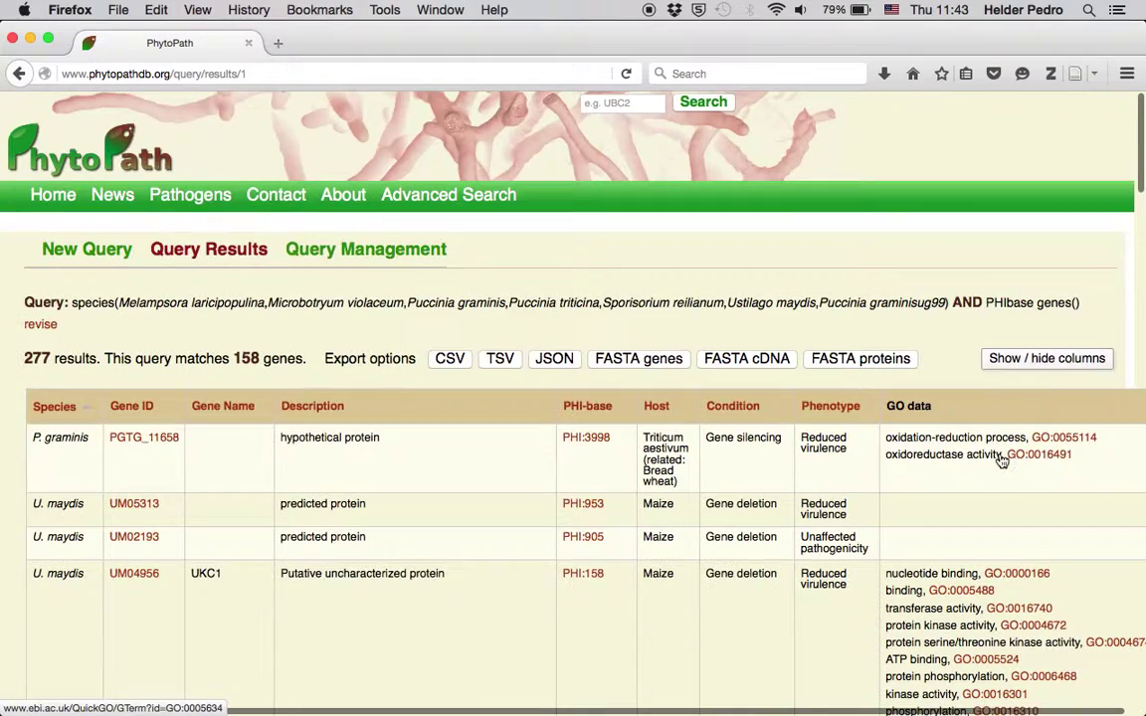
Add the Interpro ID column to the results table and look through its identifiers
click(1054, 356)
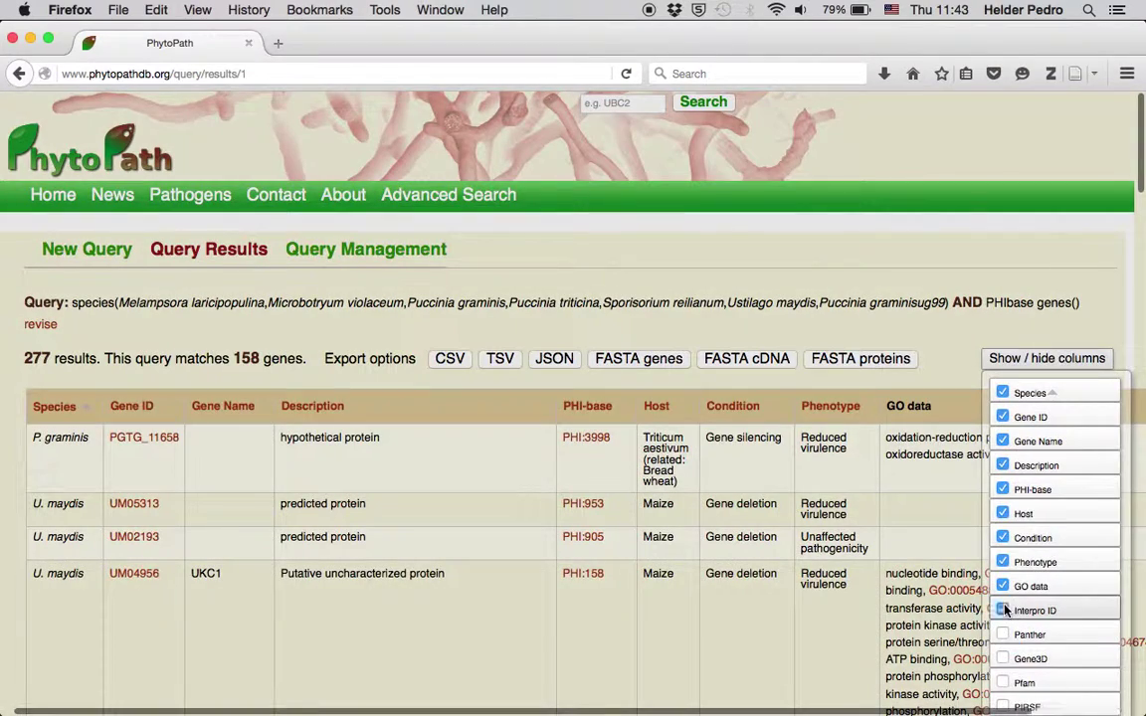
click(940, 508)
scroll(940, 508, down, 3)
scroll(940, 508, right, 2)
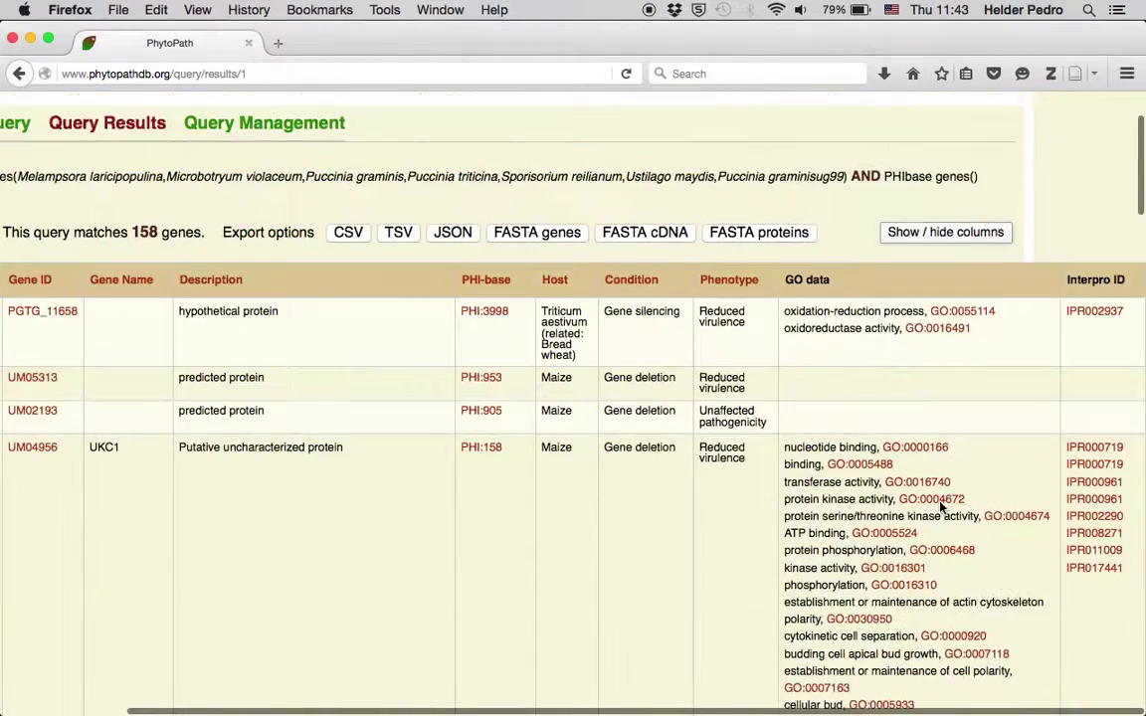
scroll(940, 508, down, 3)
scroll(946, 506, up, 3)
scroll(970, 330, left, 1)
Hide the GO data and Interpro ID columns from the results table
click(947, 215)
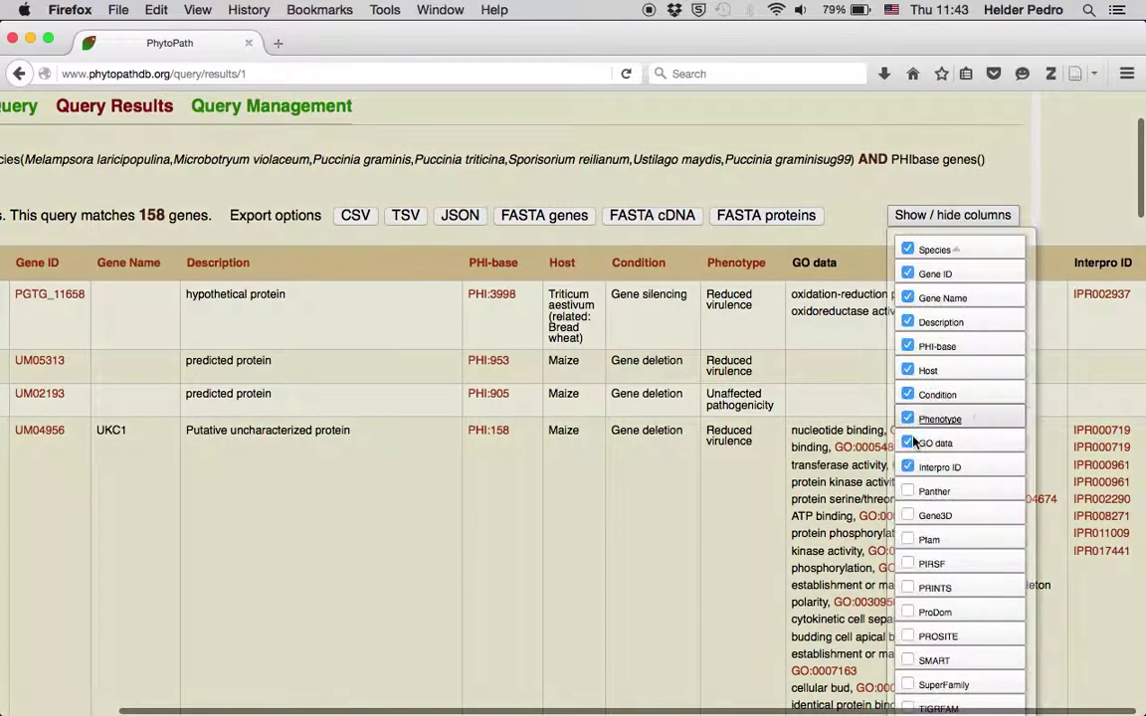
click(909, 441)
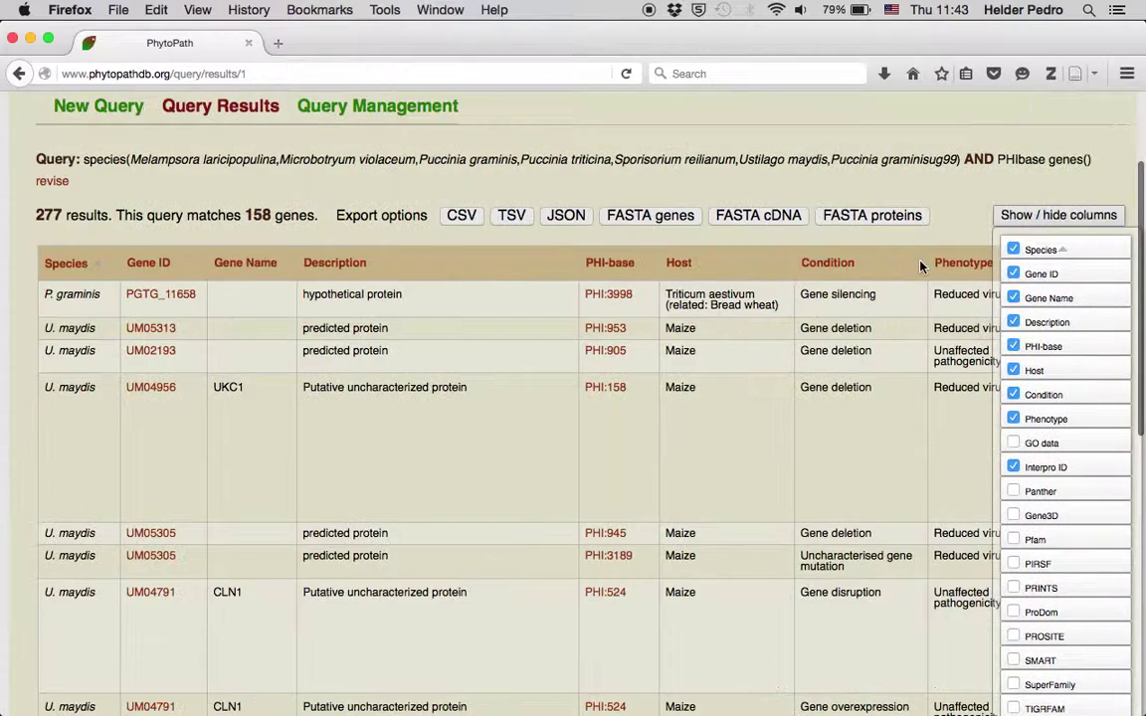
click(1035, 221)
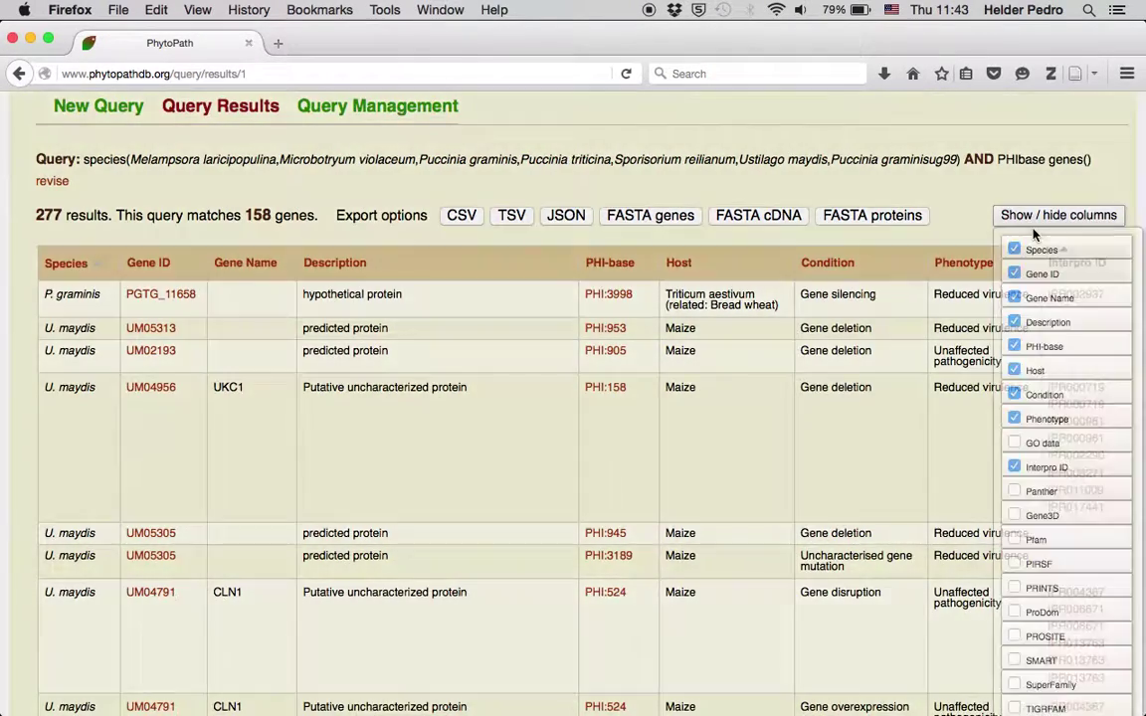
click(1015, 467)
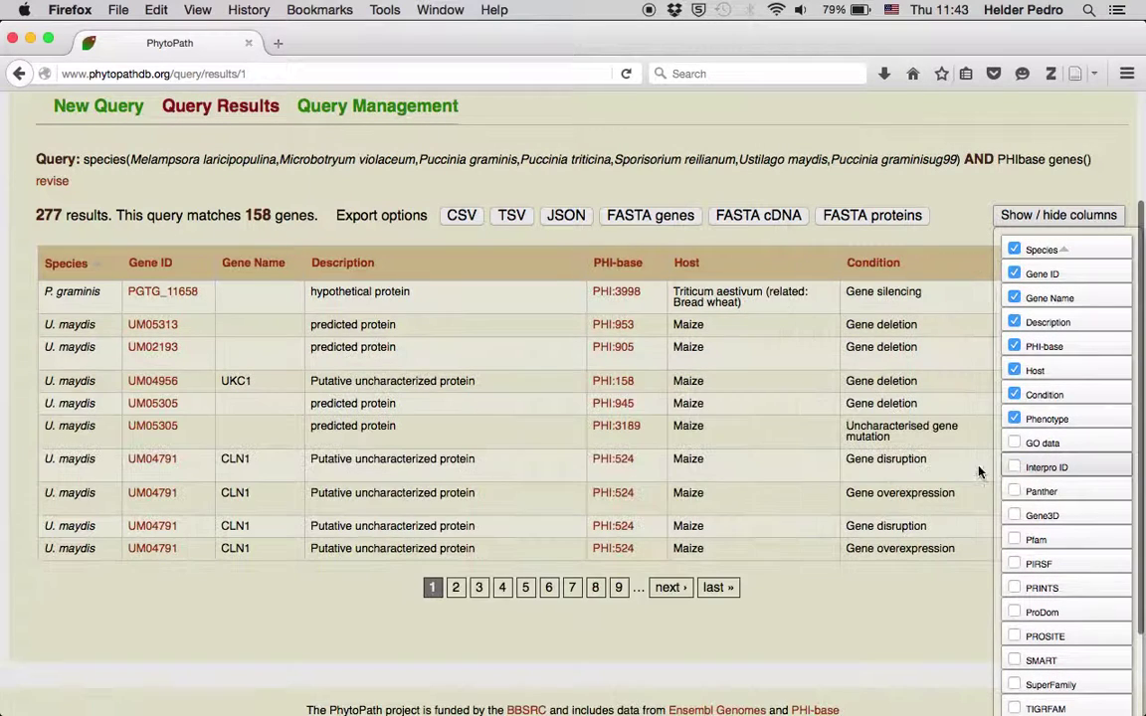
click(350, 143)
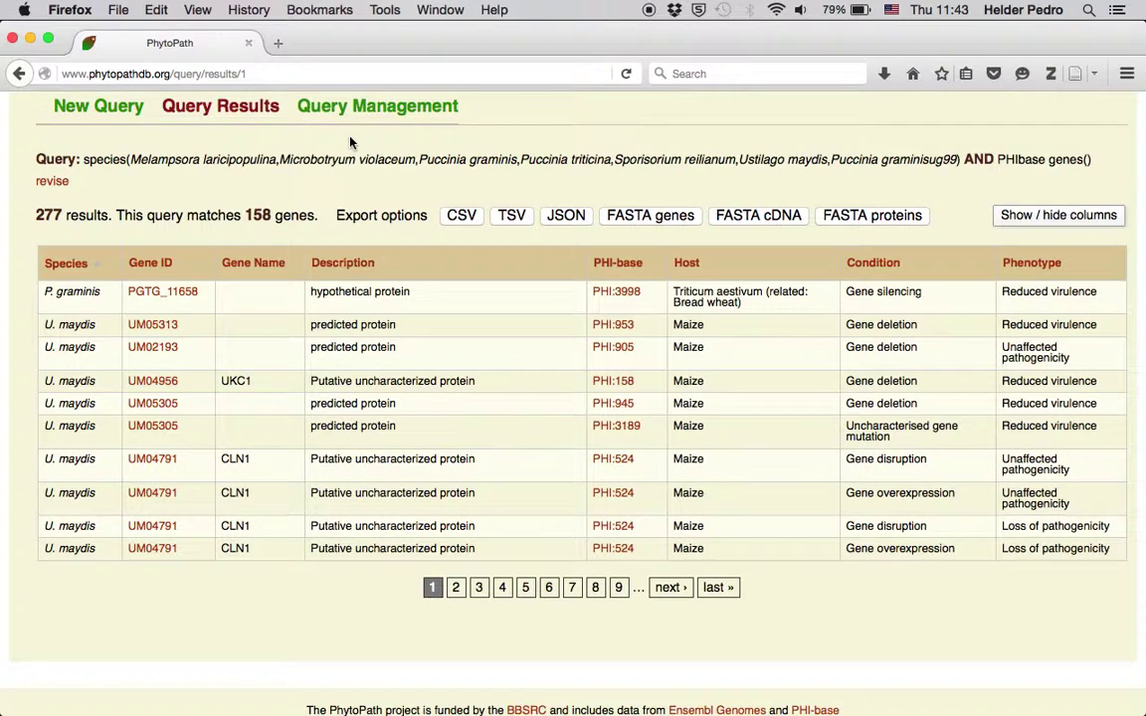
Start a new query from Query Management and select the Fusarium collection as its organisms
click(354, 111)
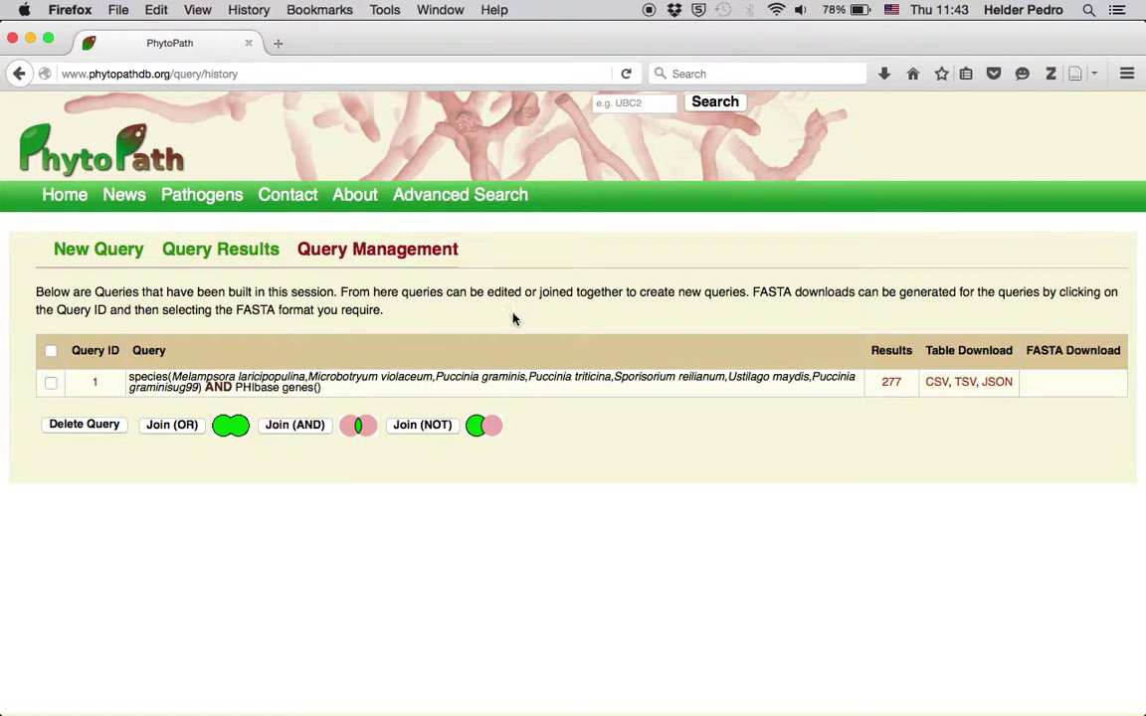
click(126, 254)
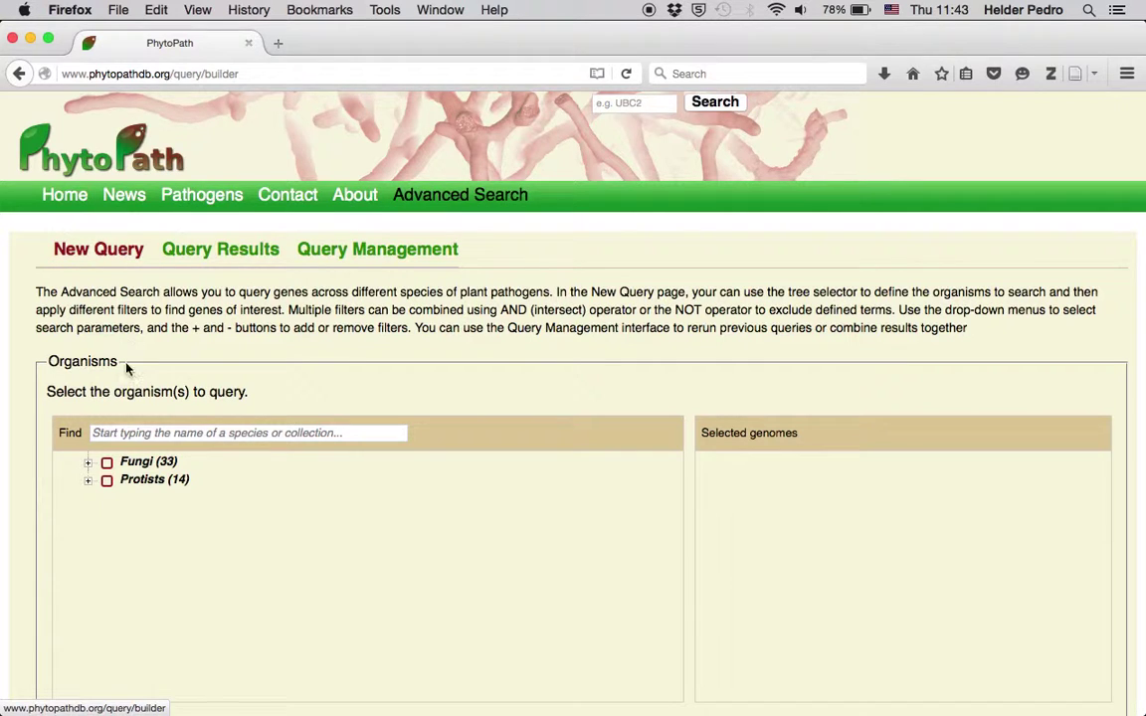
click(243, 433)
text(fusari)
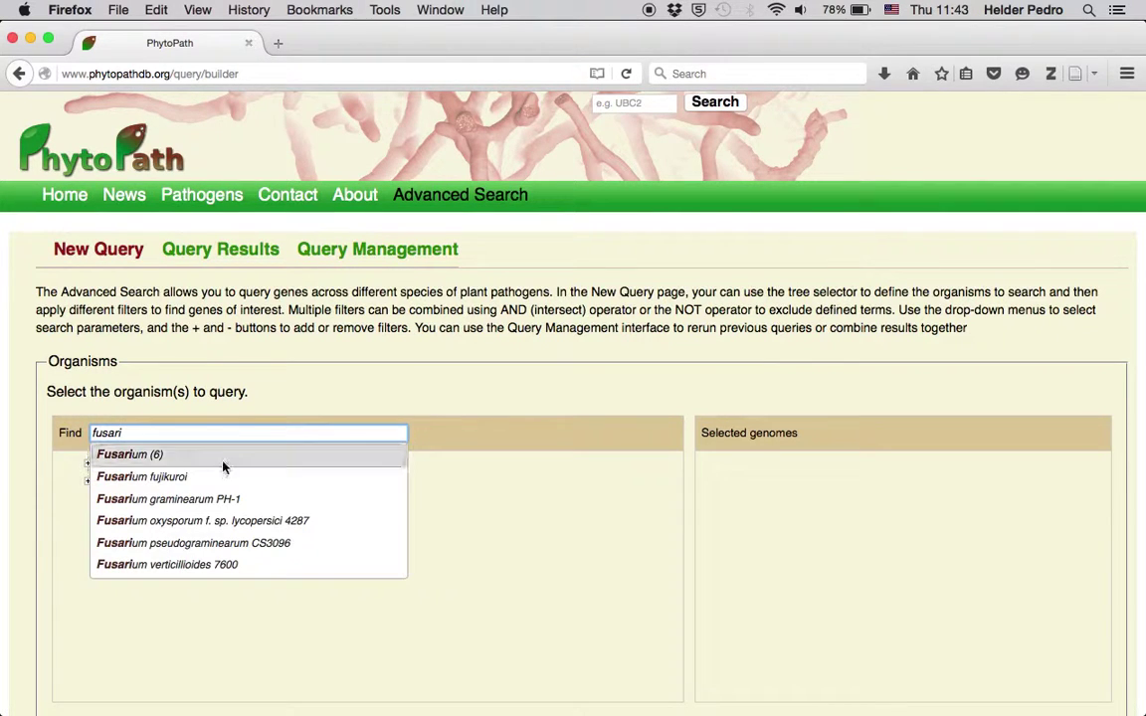
click(199, 456)
Filter the Fusarium genes by GO Term Name, choosing the GO:0016301 suggestion for "kinas", and submit the query
scroll(199, 461, down, 5)
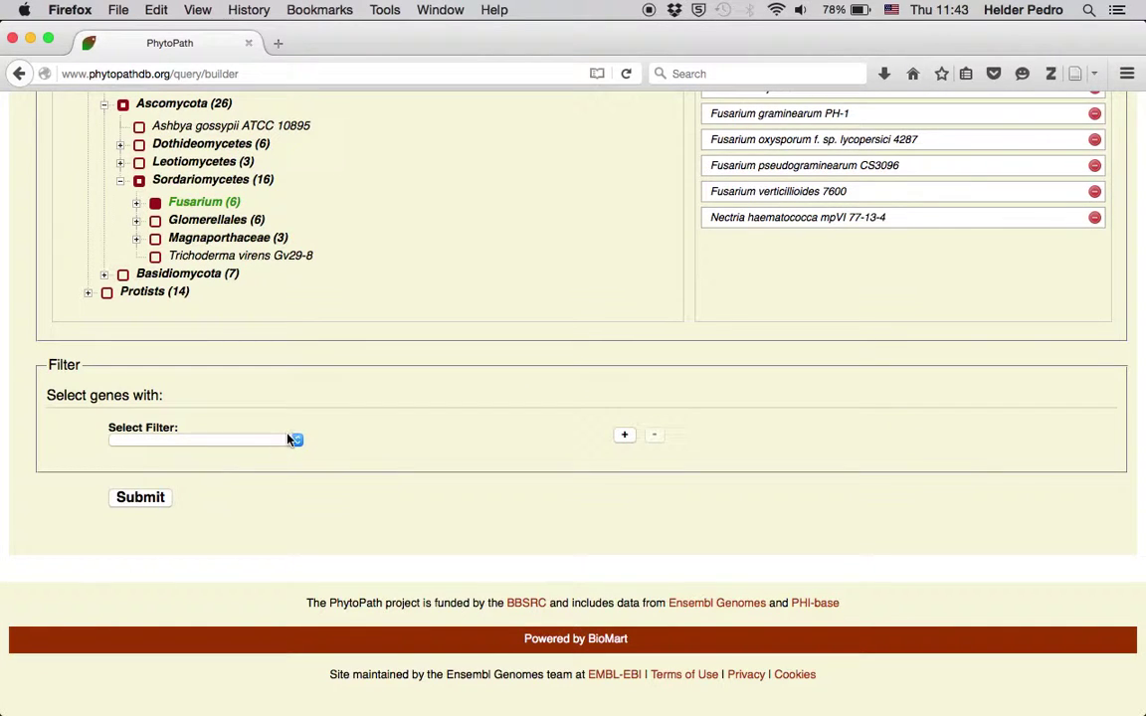
click(295, 440)
click(222, 488)
click(376, 454)
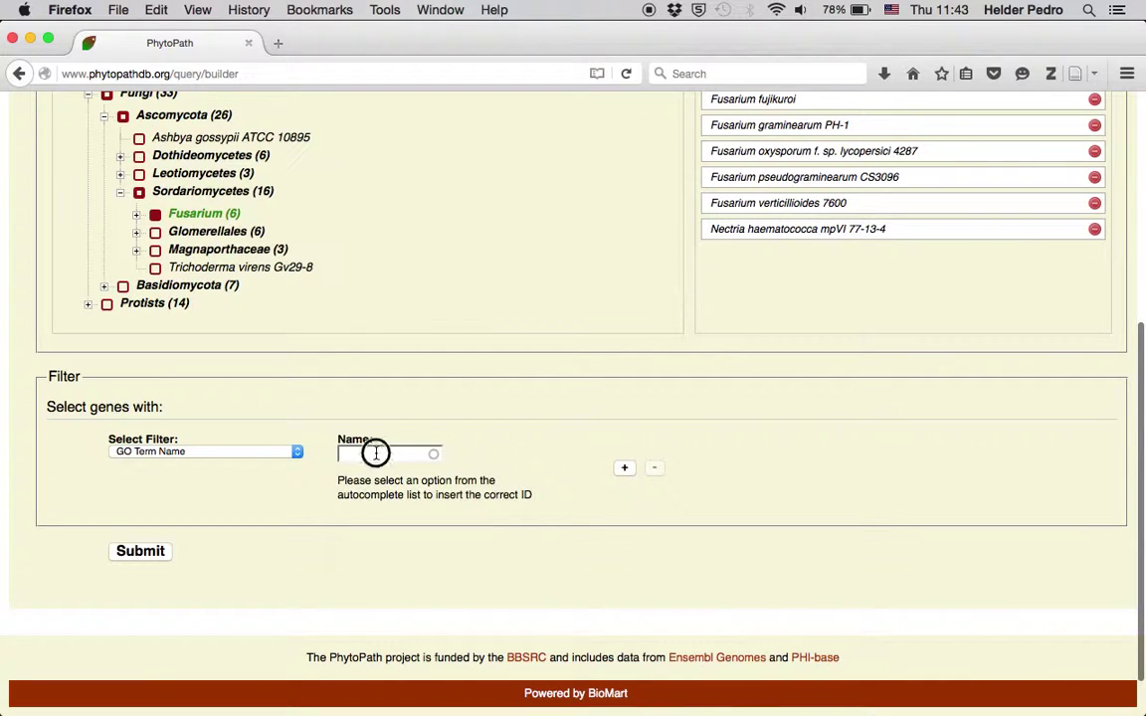
text(kinas)
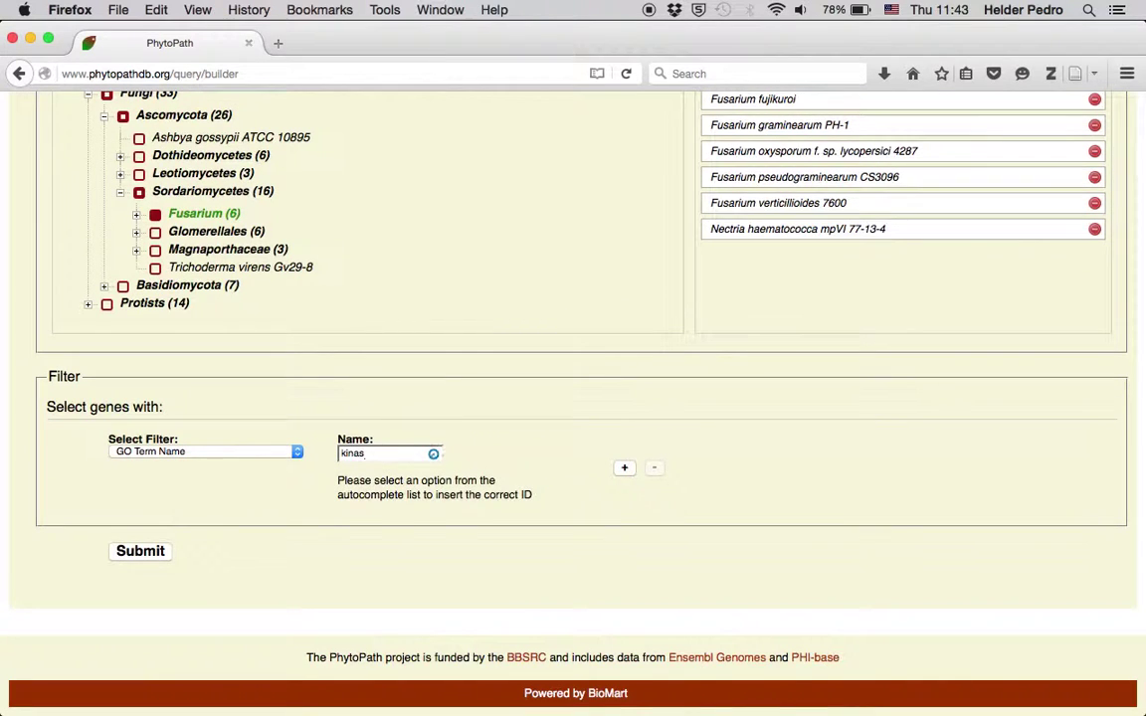
click(403, 496)
click(147, 554)
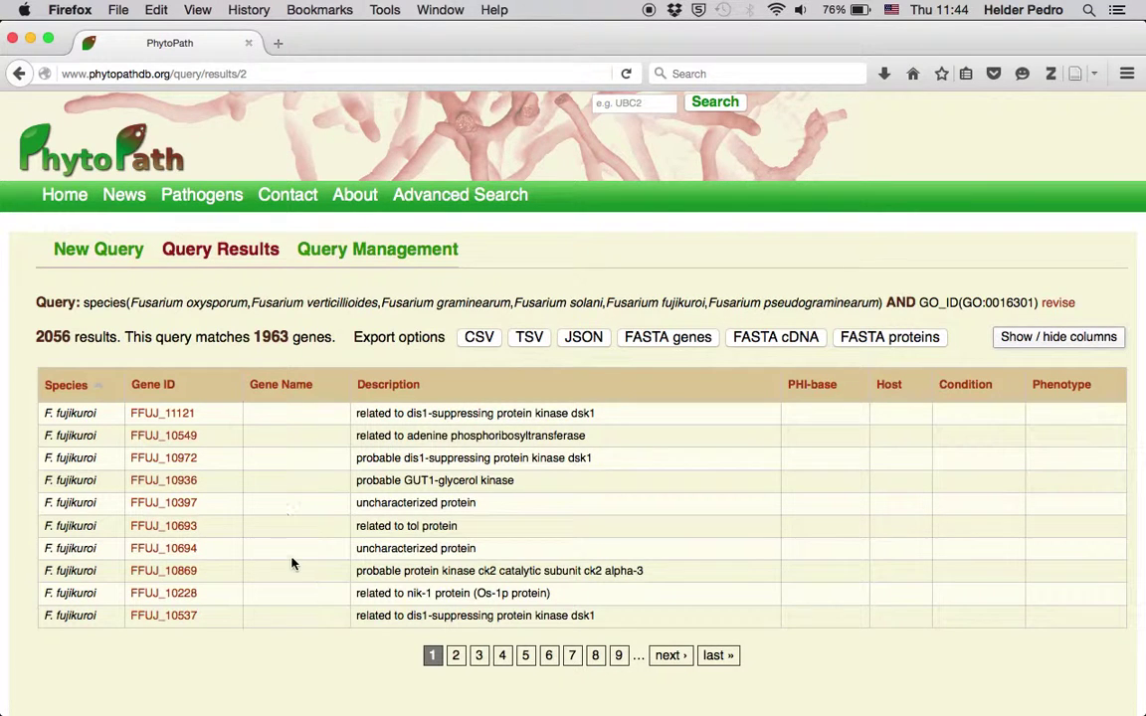
Revise the query by adding an AND filter for all genes with PHI-base annotation, and resubmit it
scroll(291, 567, down, 1)
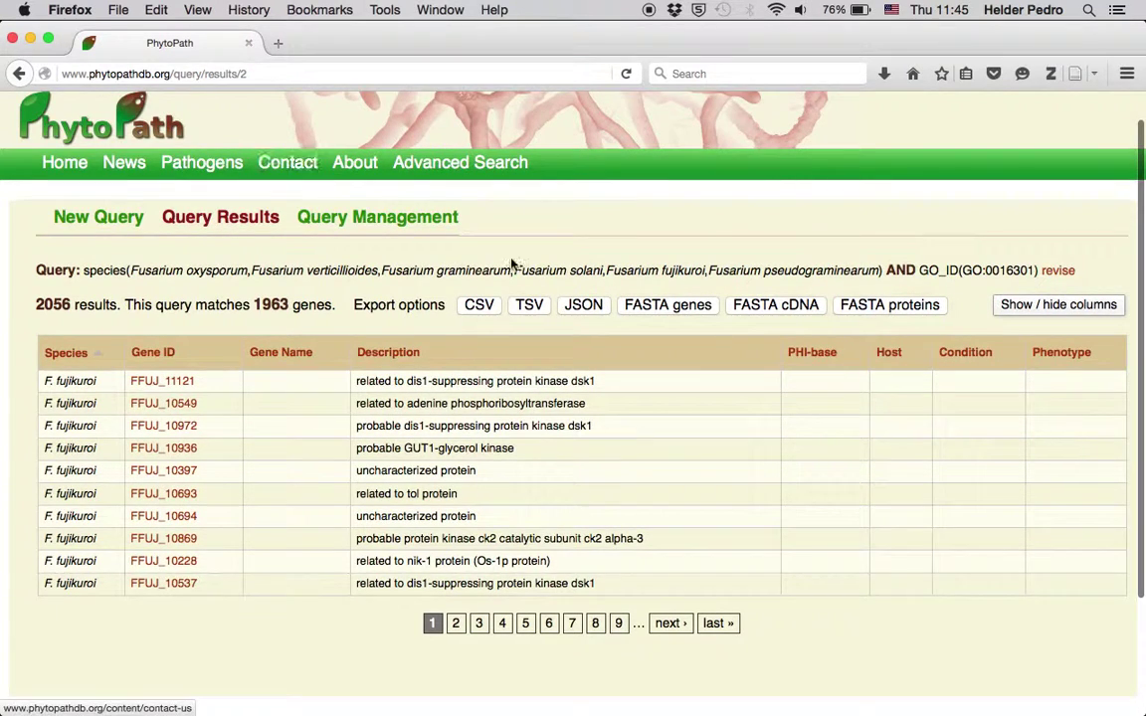
click(1062, 273)
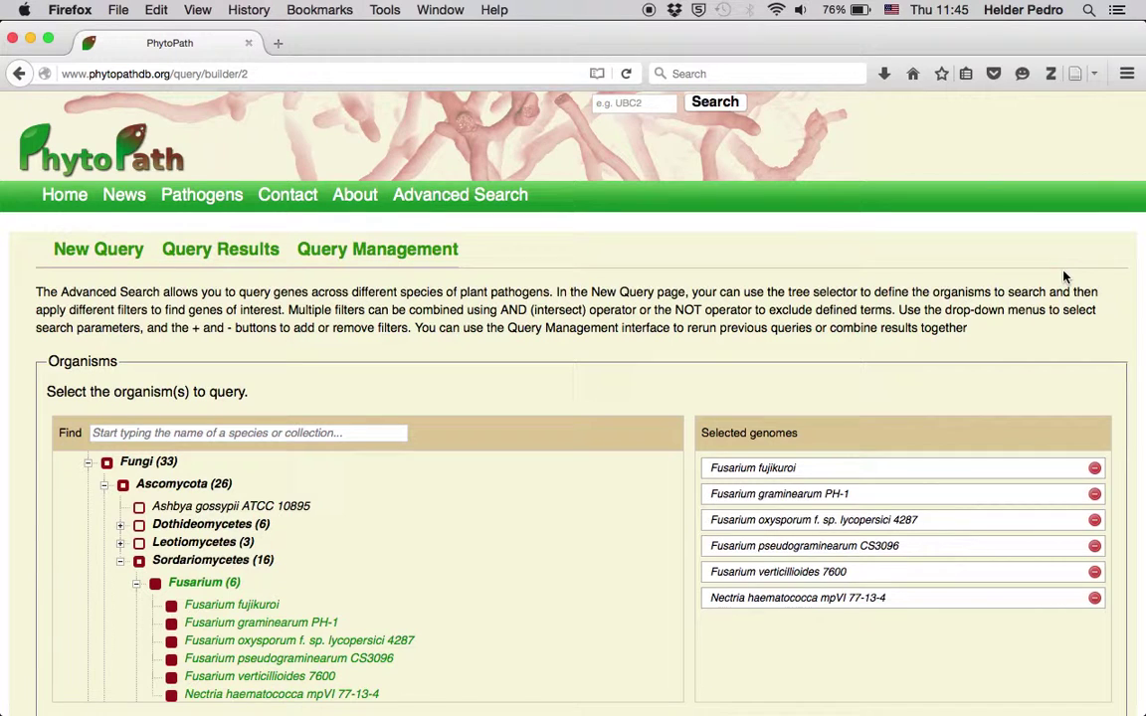
scroll(577, 333, down, 5)
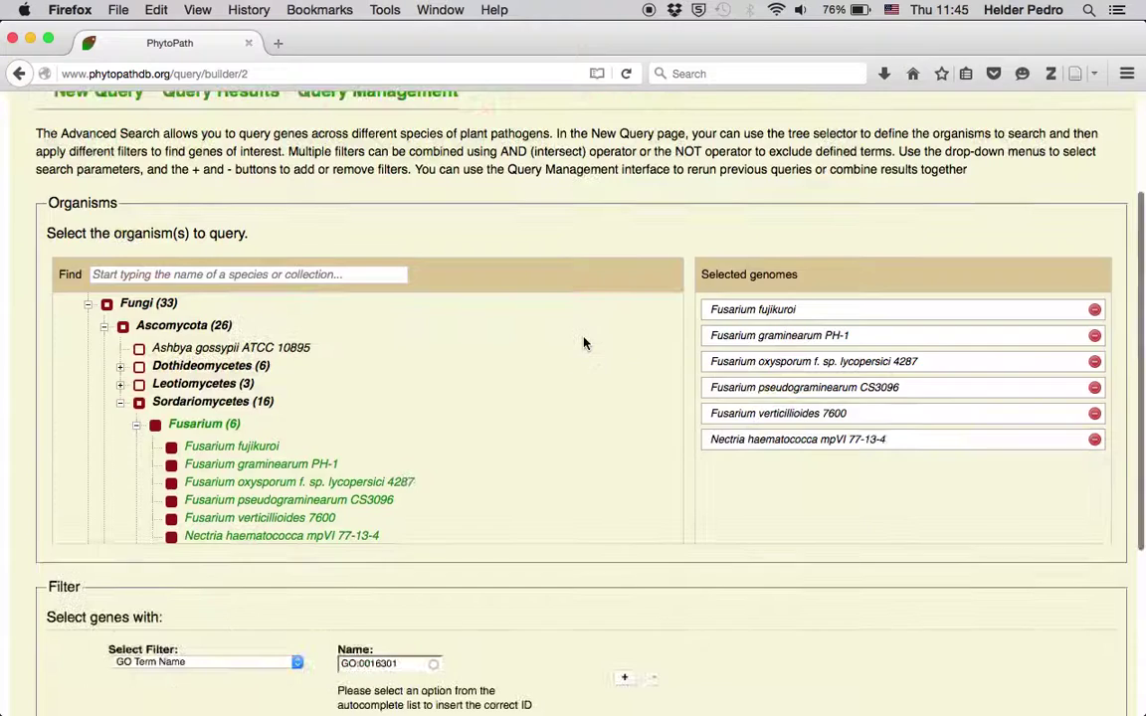
click(623, 415)
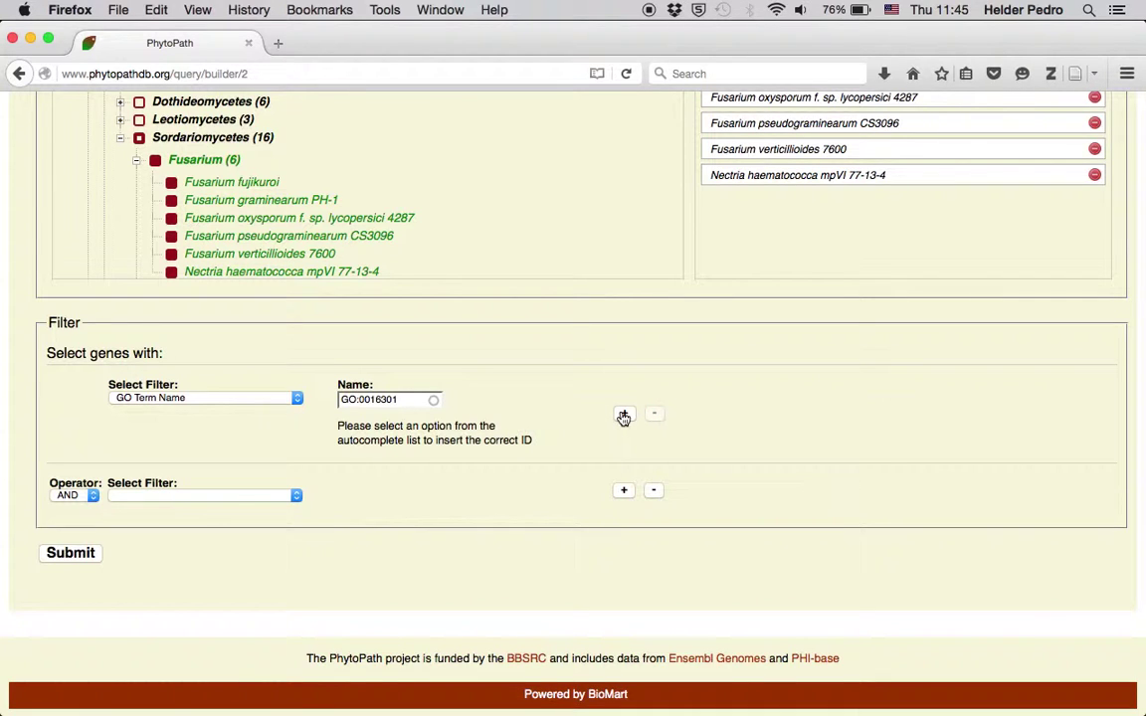
click(295, 494)
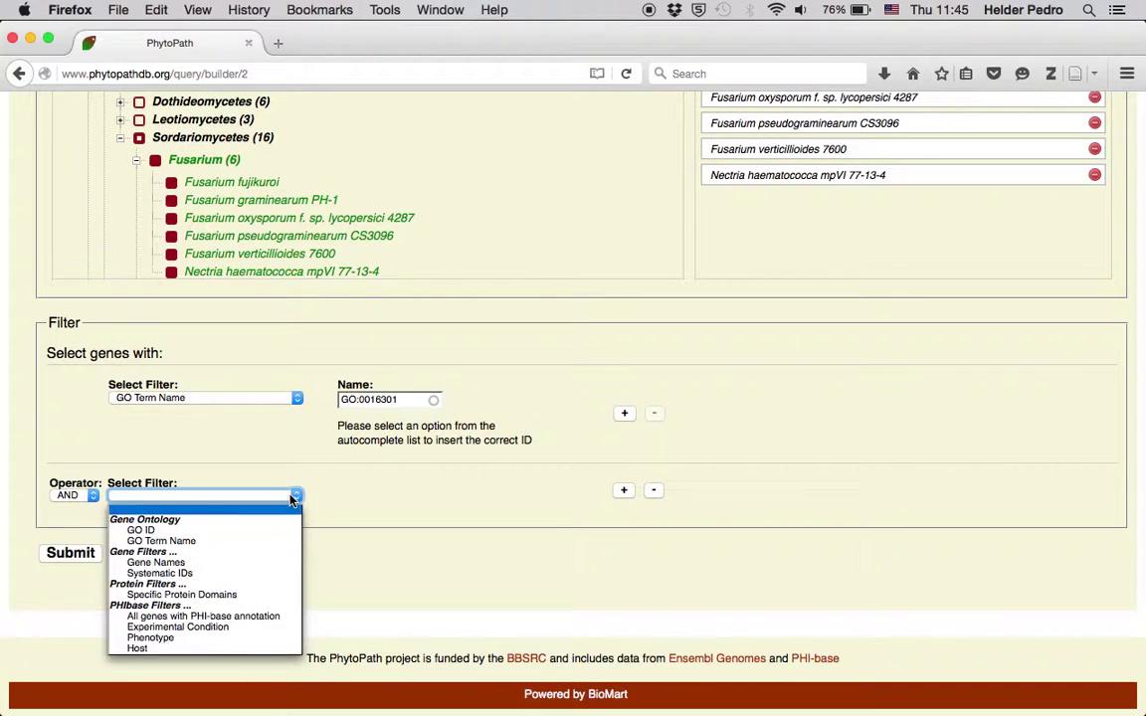
click(239, 616)
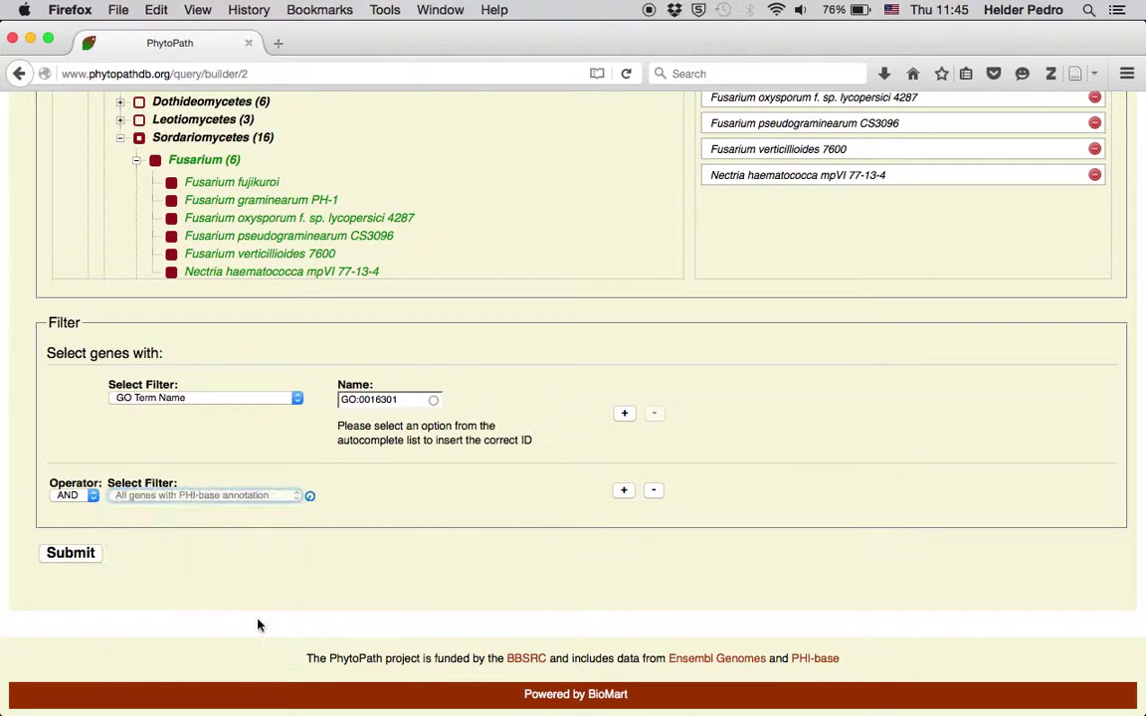
click(70, 557)
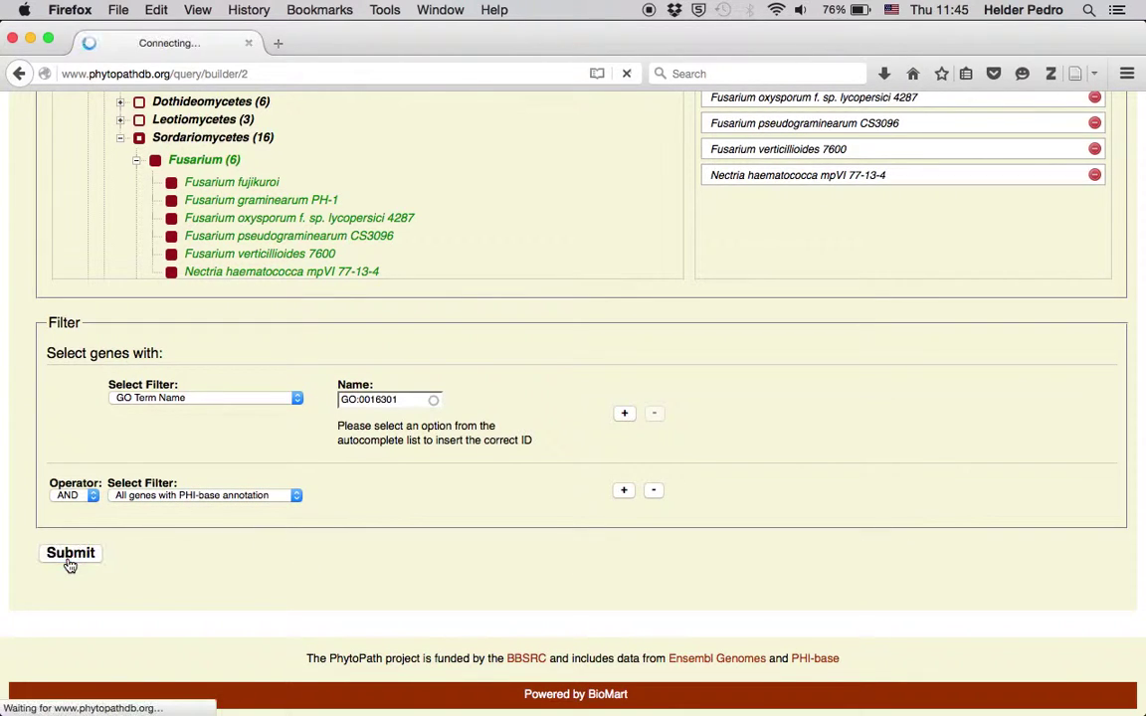
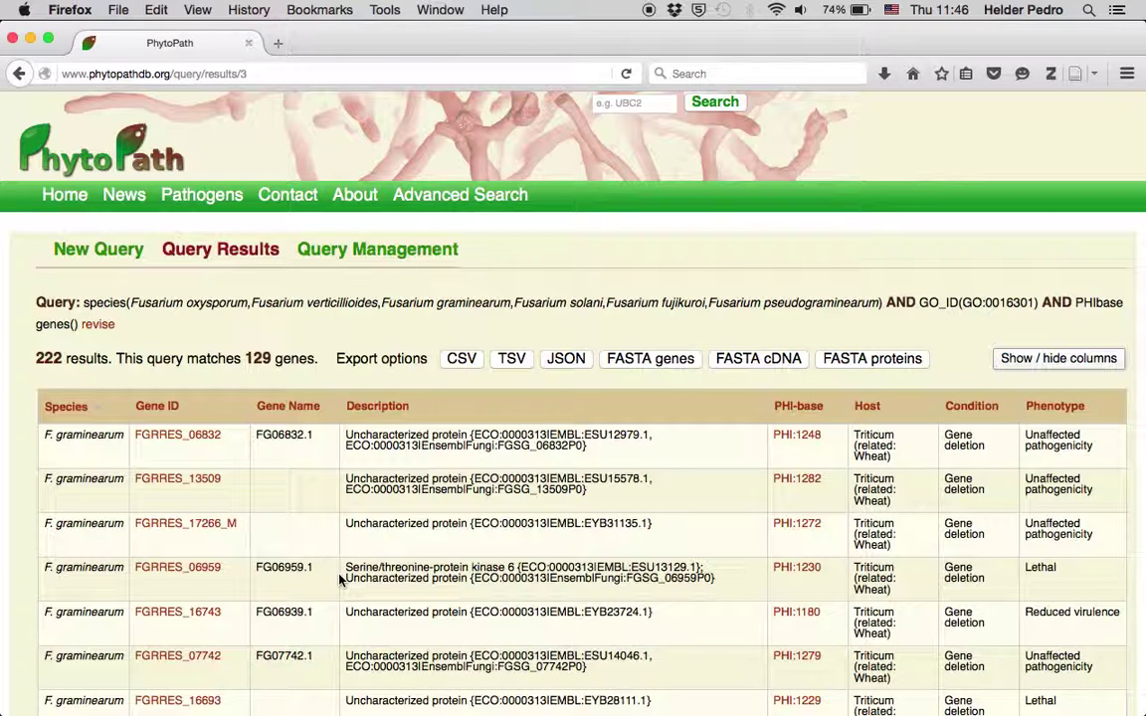
Start a new query and select the Ascomycota collection as its organisms
click(122, 261)
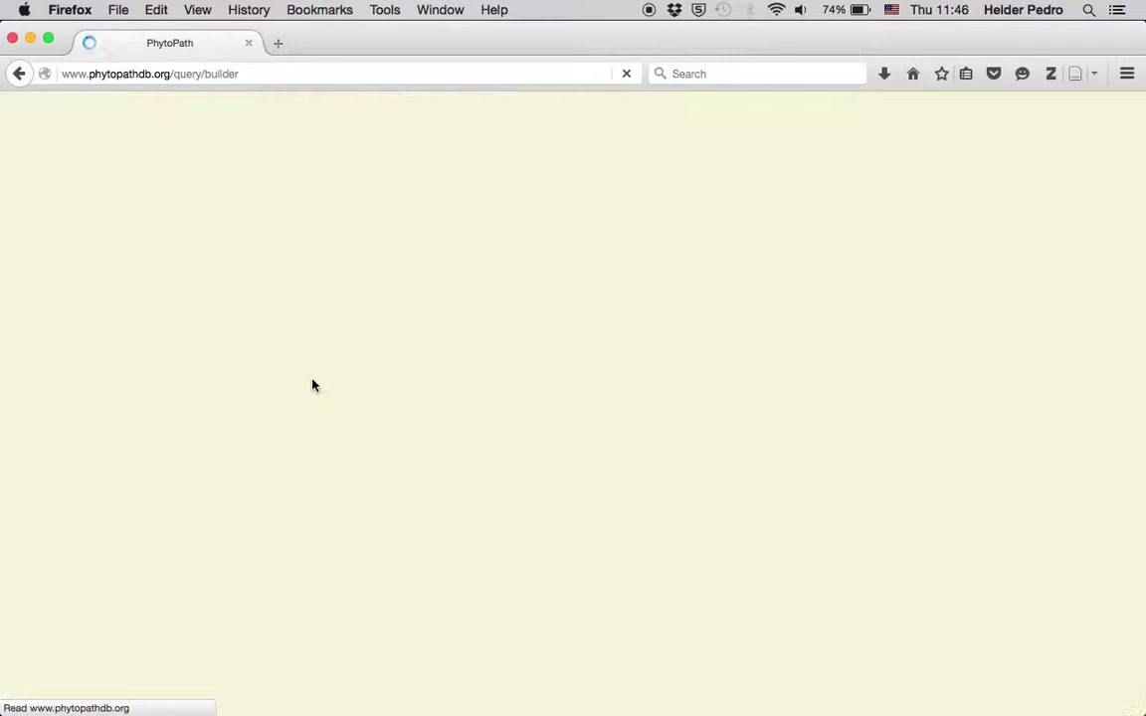
click(185, 431)
text(asco)
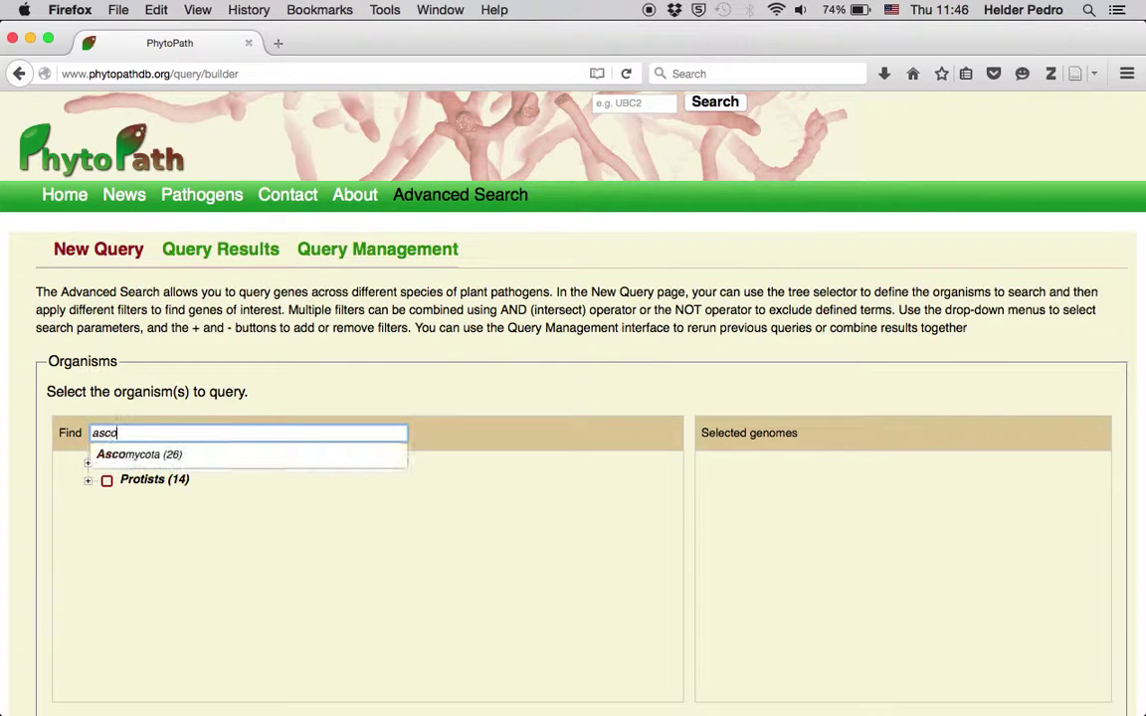
click(159, 452)
Filter the Ascomycota genes by the host Apple and submit the query
scroll(160, 406, down, 5)
click(241, 448)
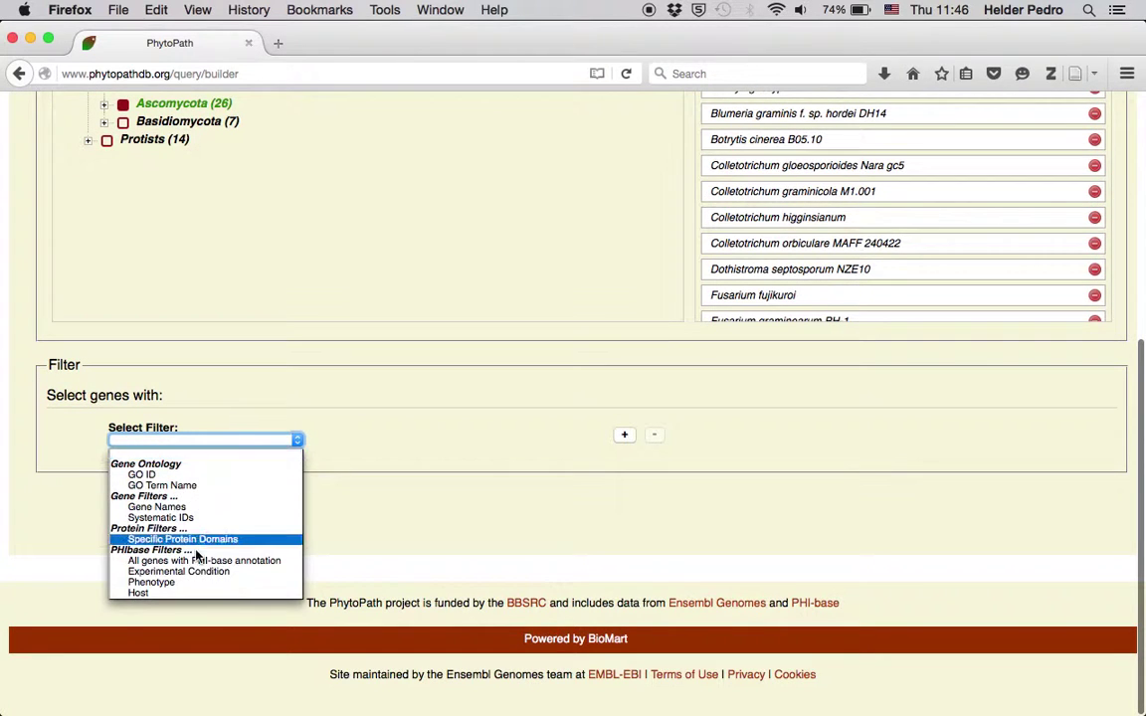
click(175, 593)
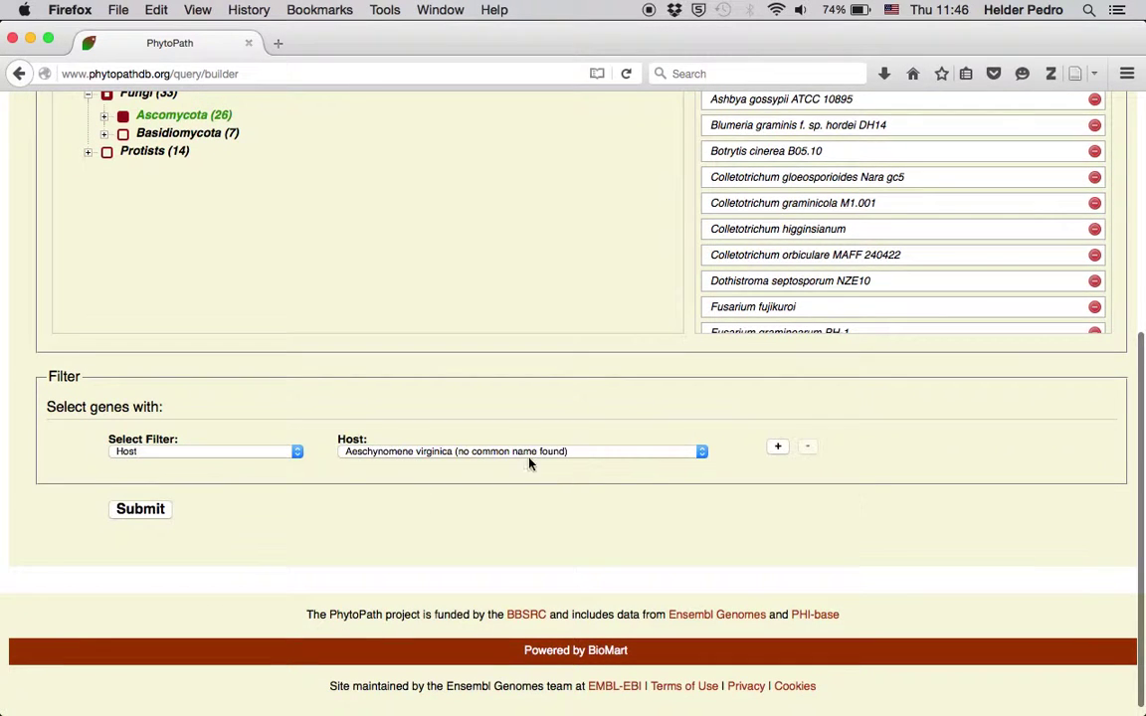
click(530, 451)
key(Escape)
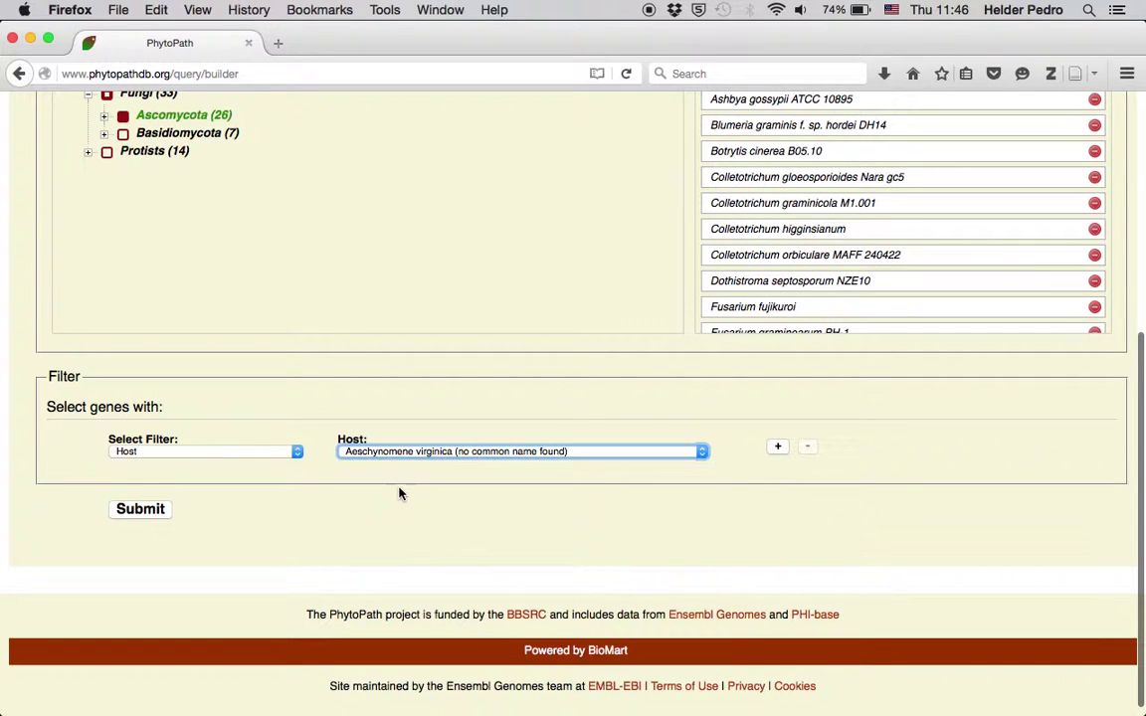
click(140, 510)
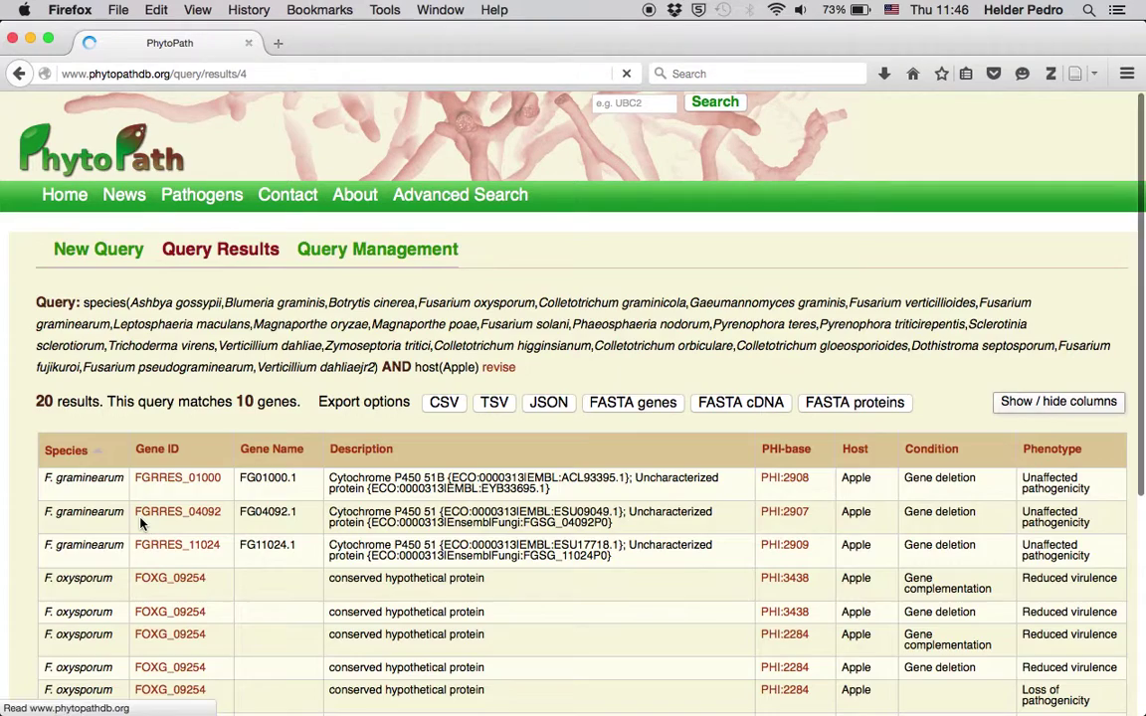
Revise the Apple query, changing the host to Pyrus communis (related: Pear), and submit it
scroll(346, 418, down, 2)
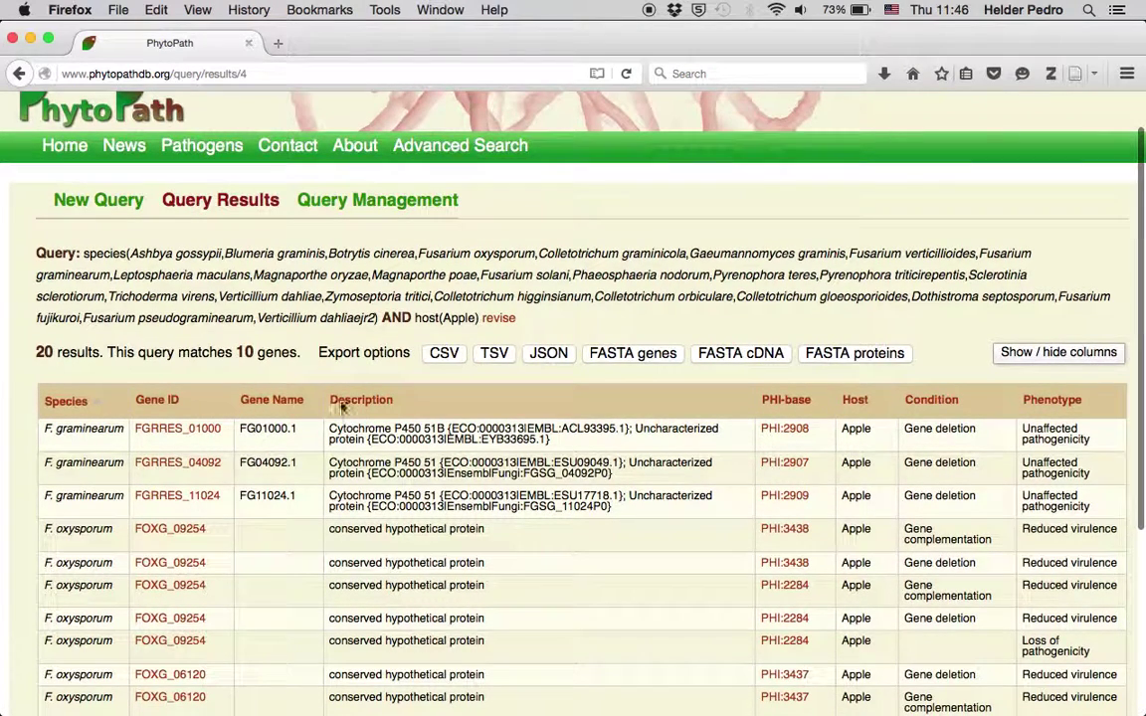
click(501, 318)
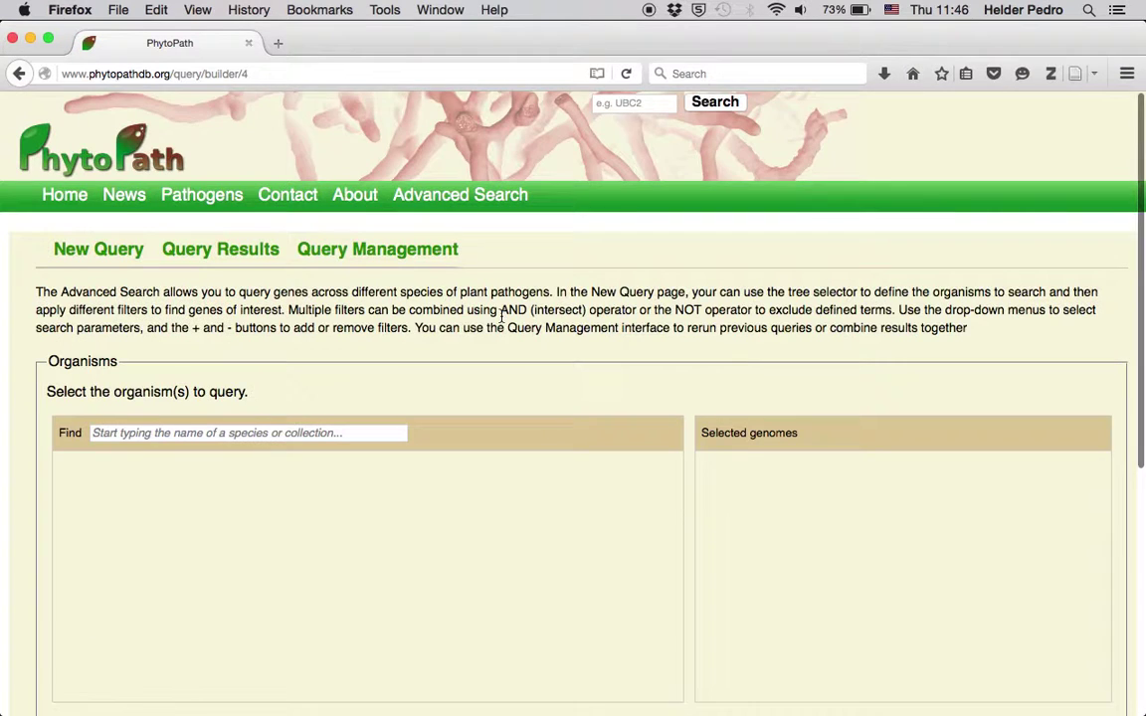
scroll(503, 317, down, 8)
click(426, 441)
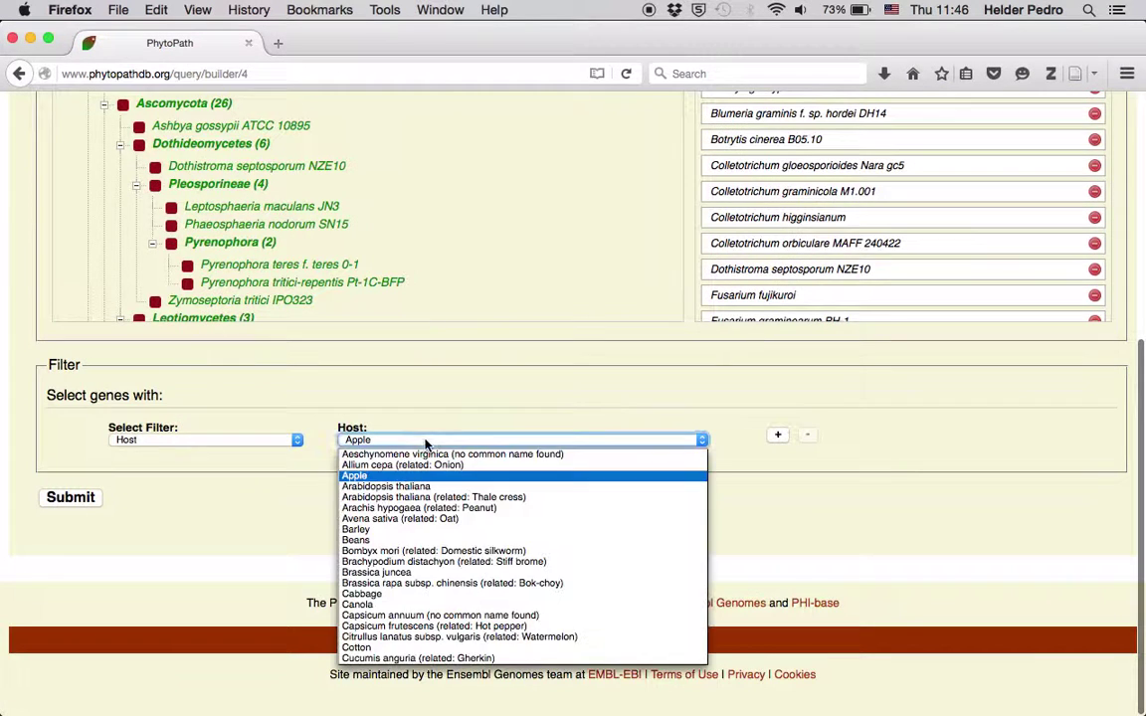
scroll(425, 542, down, 3)
scroll(426, 542, down, 5)
scroll(426, 542, up, 1)
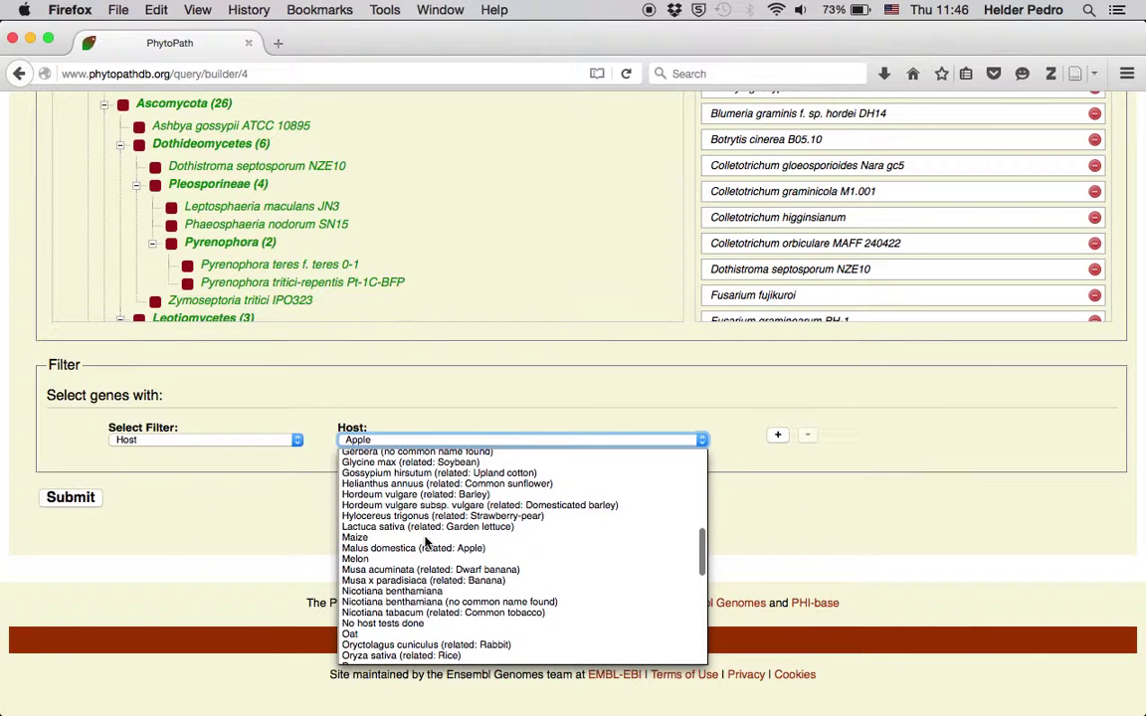
scroll(426, 542, up, 2)
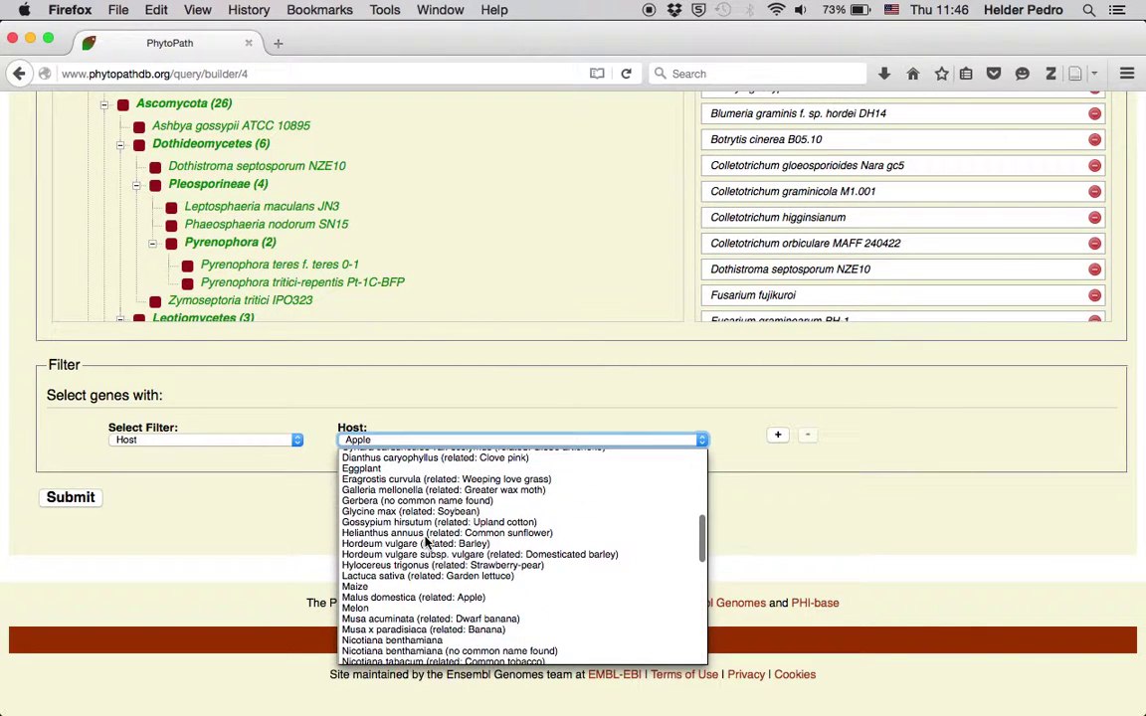
scroll(426, 542, down, 3)
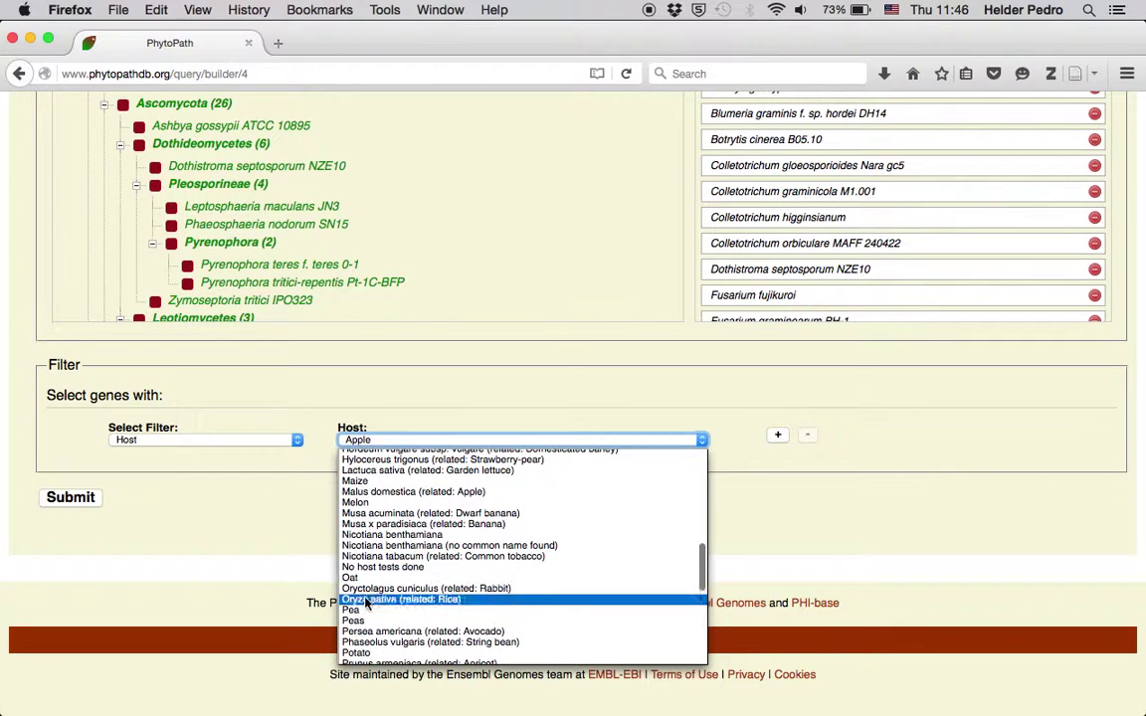
scroll(435, 647, down, 1)
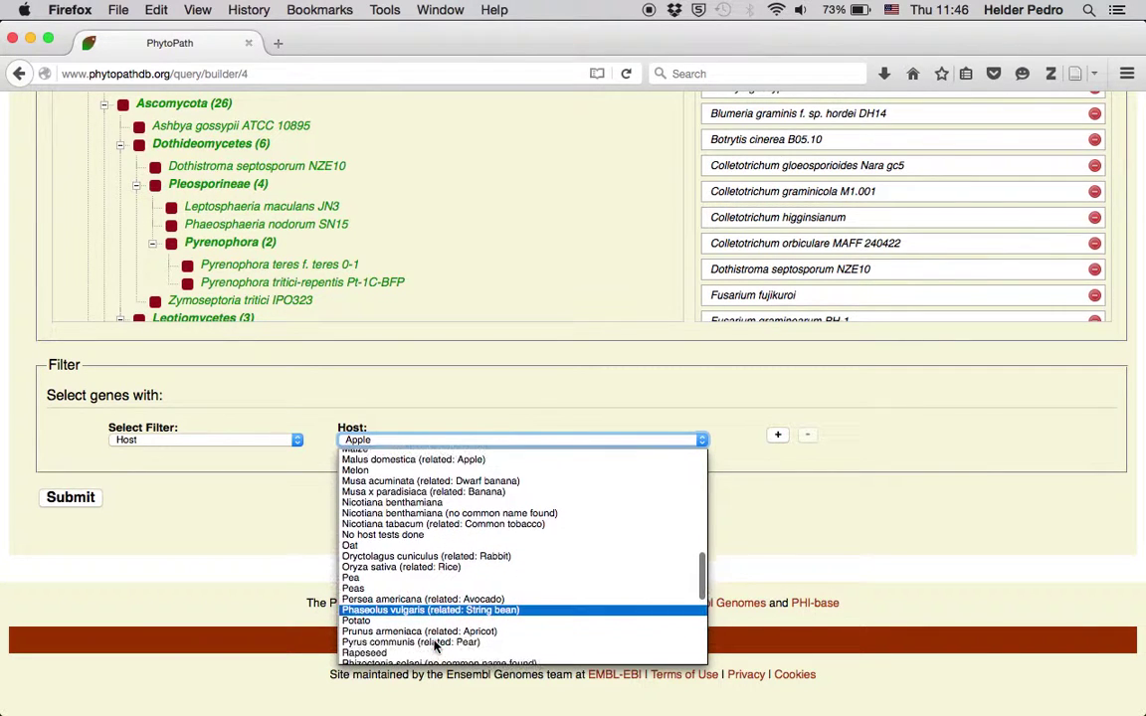
click(435, 644)
click(72, 502)
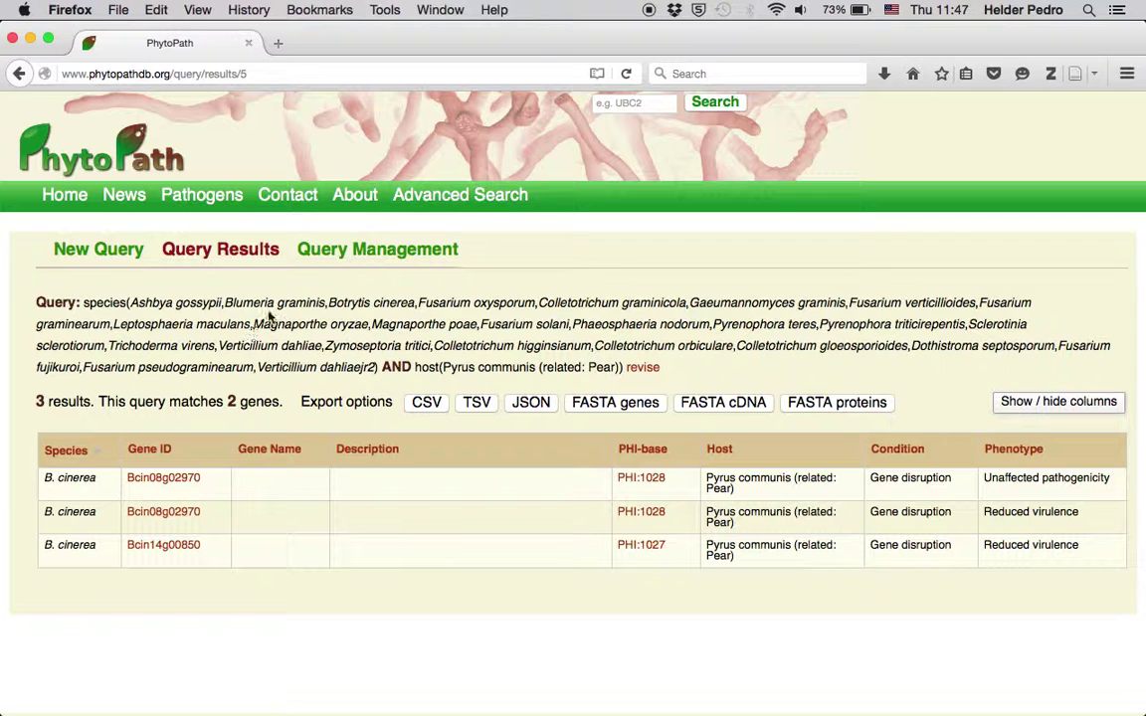
Join the Apple and Pear host queries with OR in Query Management and look through the combined results
click(379, 261)
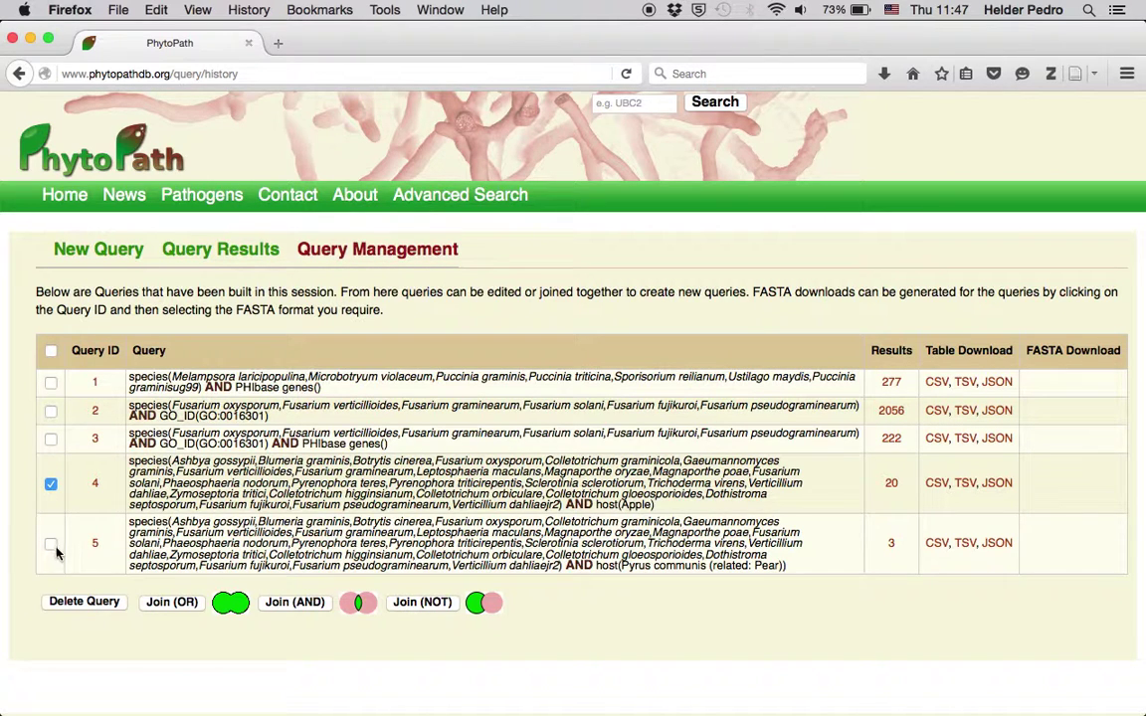
click(183, 611)
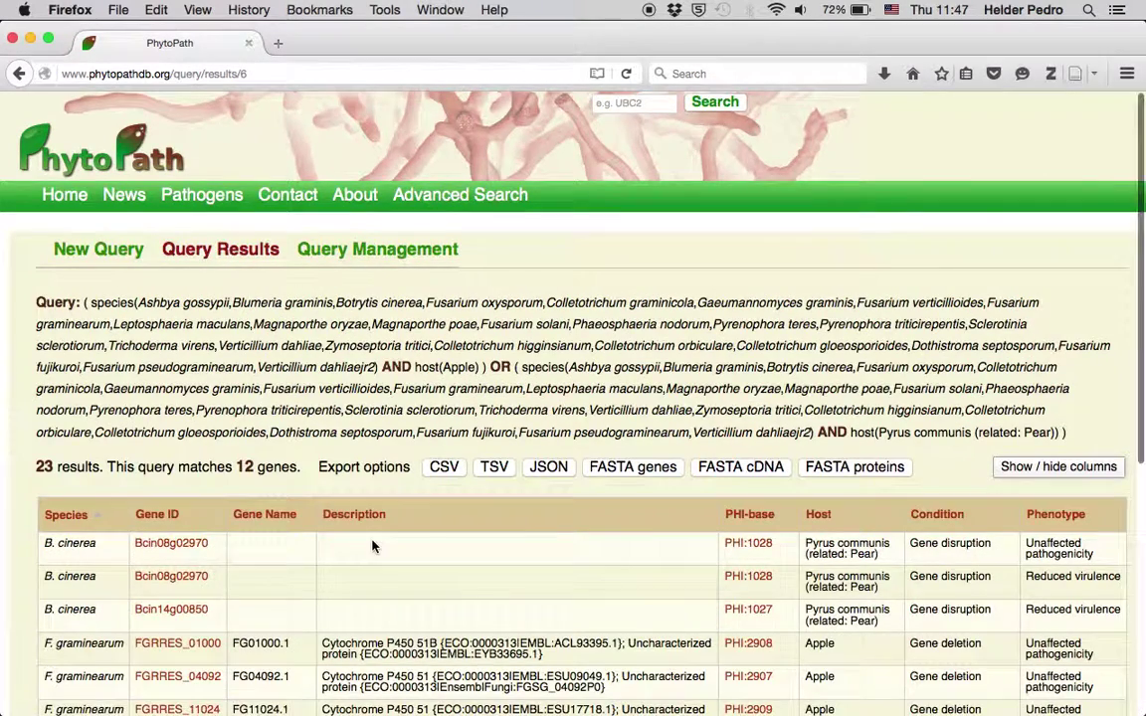
scroll(370, 543, down, 3)
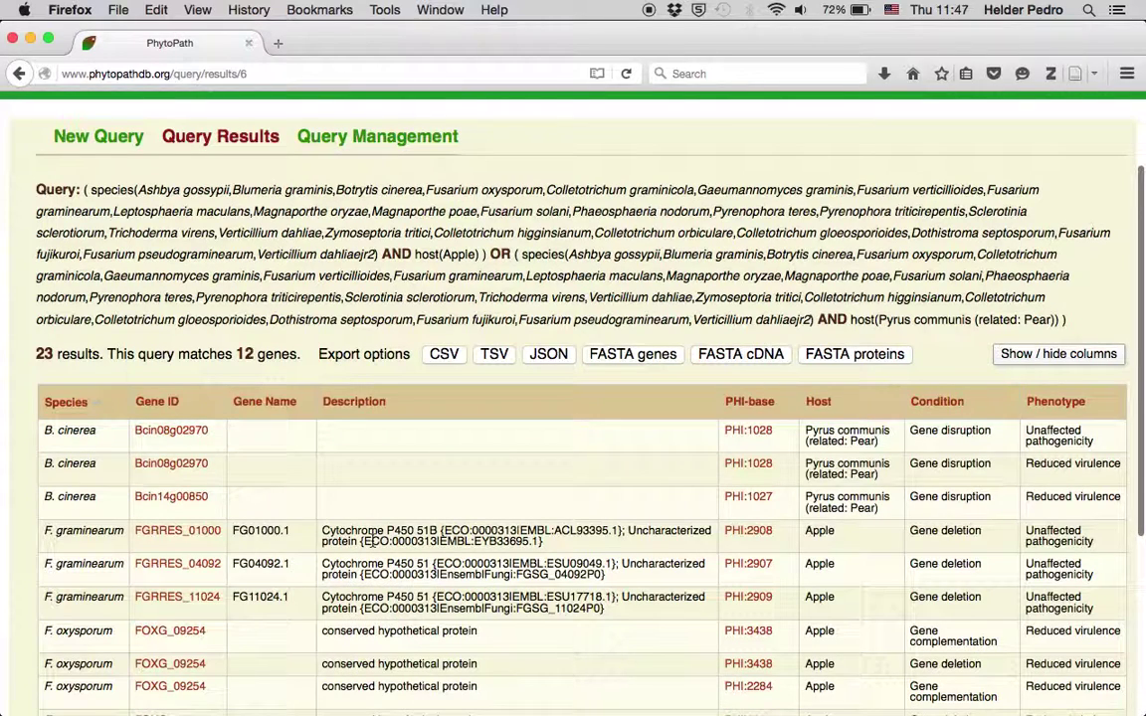
scroll(372, 542, down, 3)
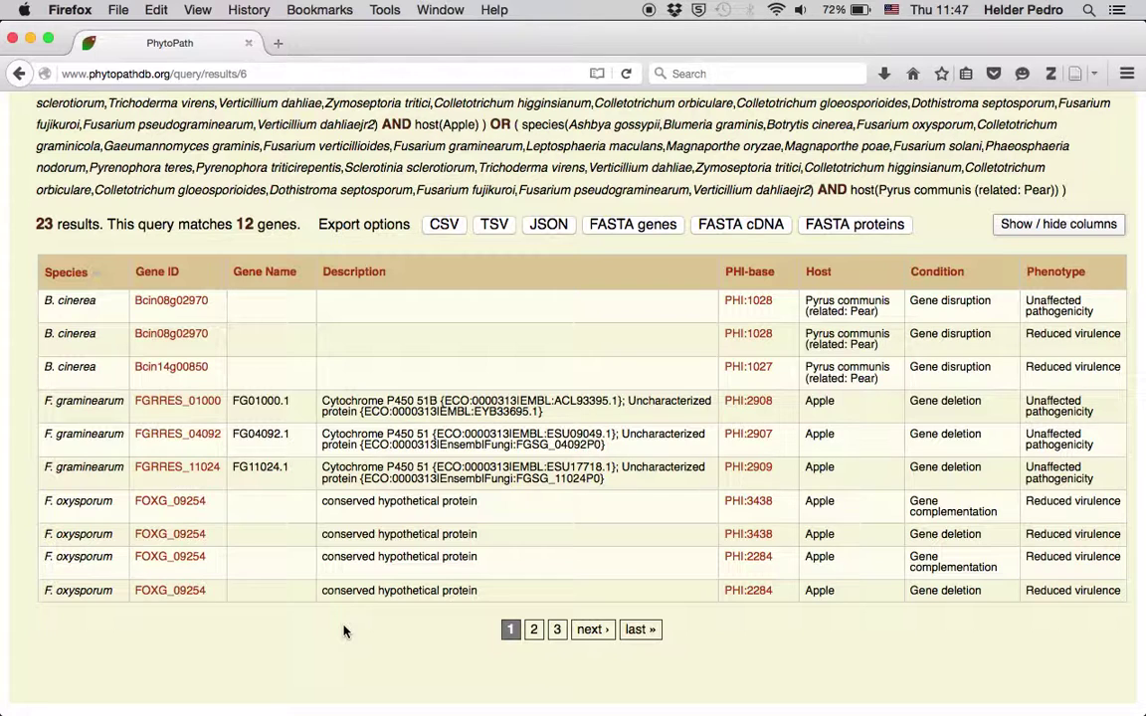
Generate protein FASTA sequences for the joined query, open their download from Query Management, and cancel the file dialog
click(842, 227)
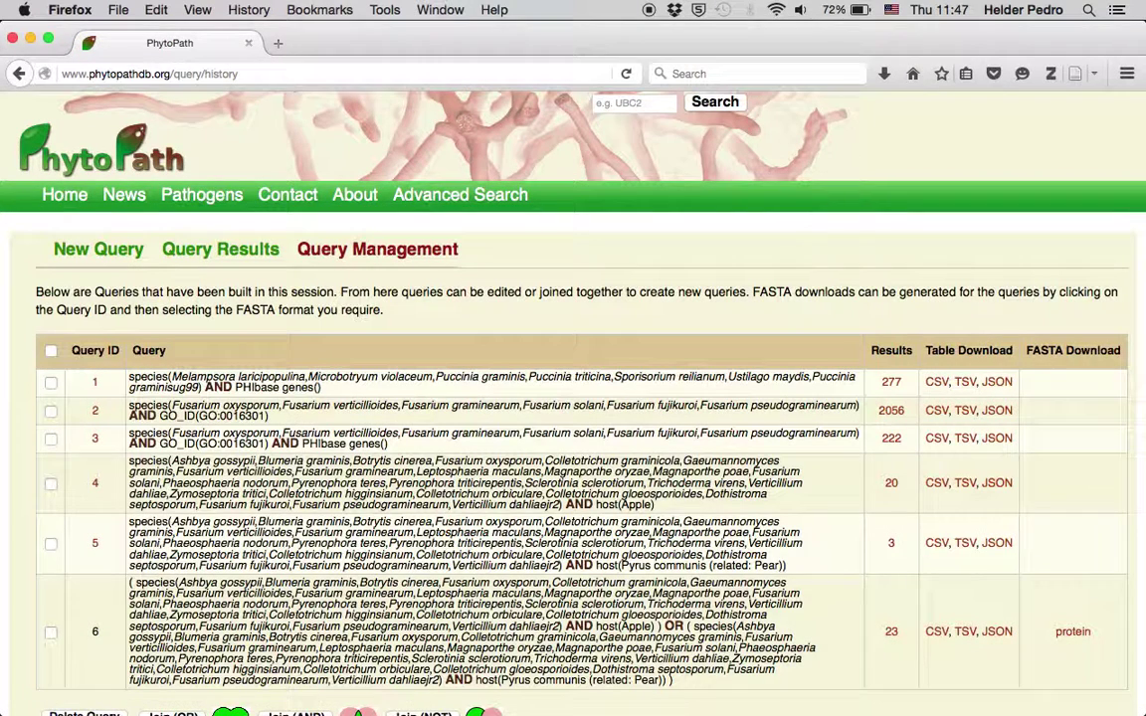
scroll(1066, 440, down, 2)
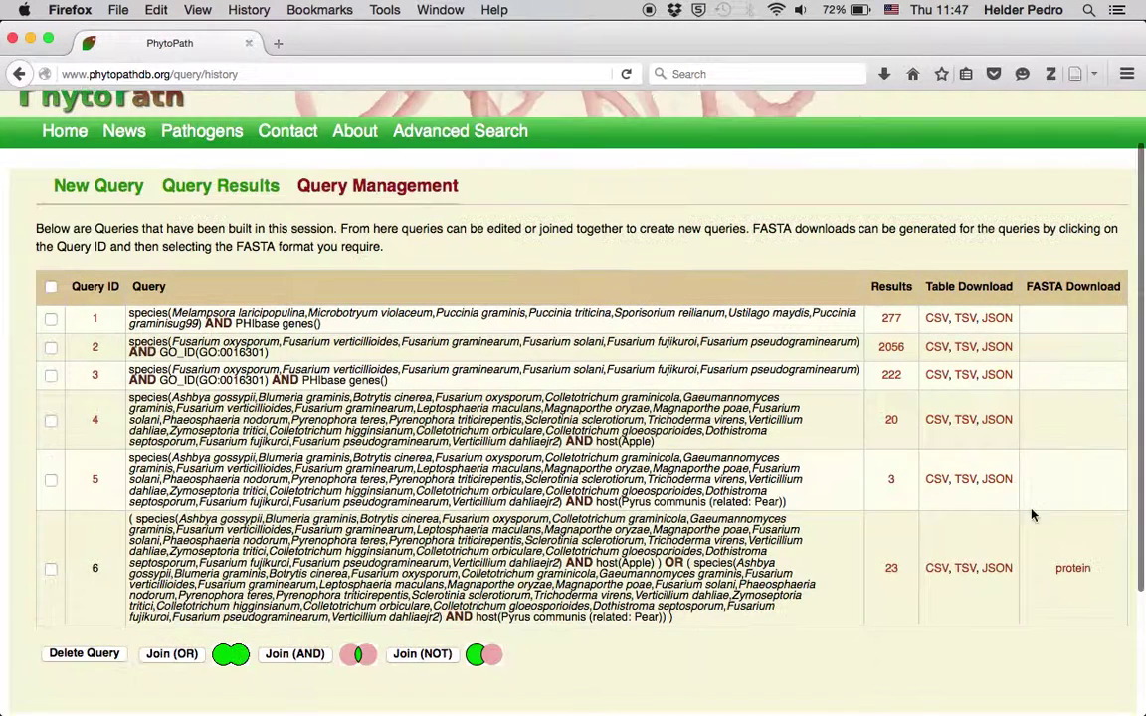
click(1074, 571)
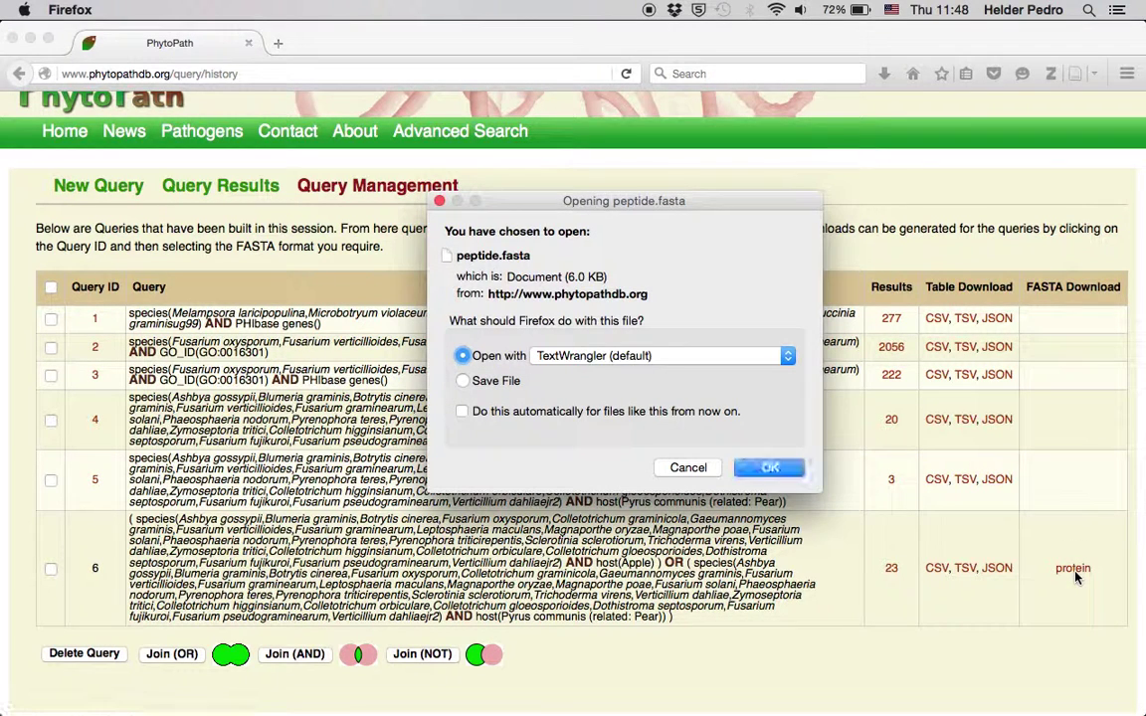
click(688, 469)
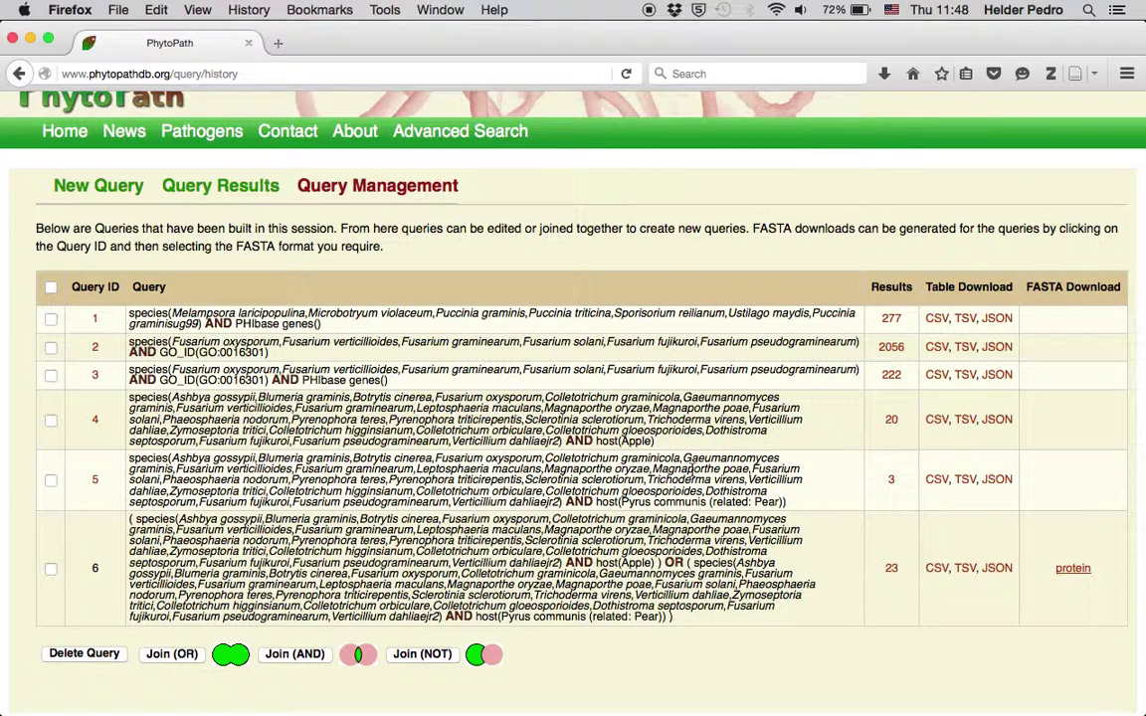